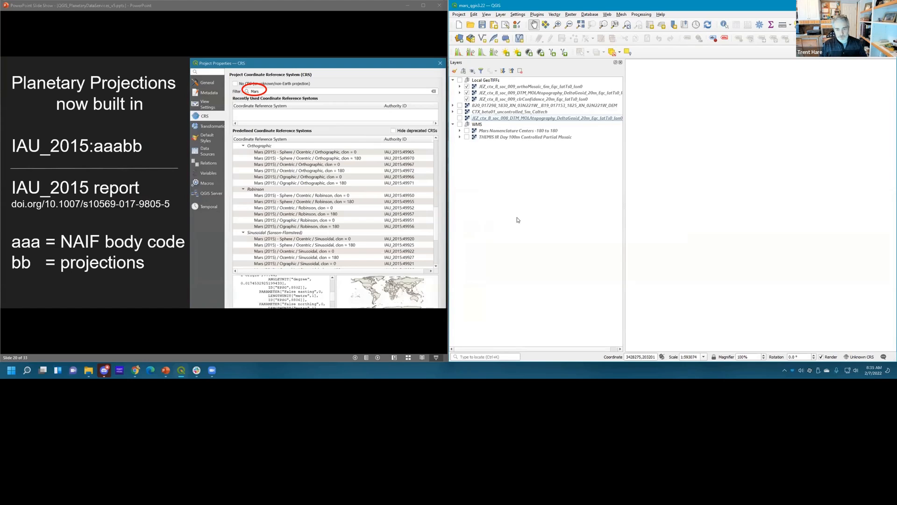
- Open the WMS/WMTS data sources and bring up the Mars Astro connection for editing
{"action": "left_click", "coordinate": [458, 40]}
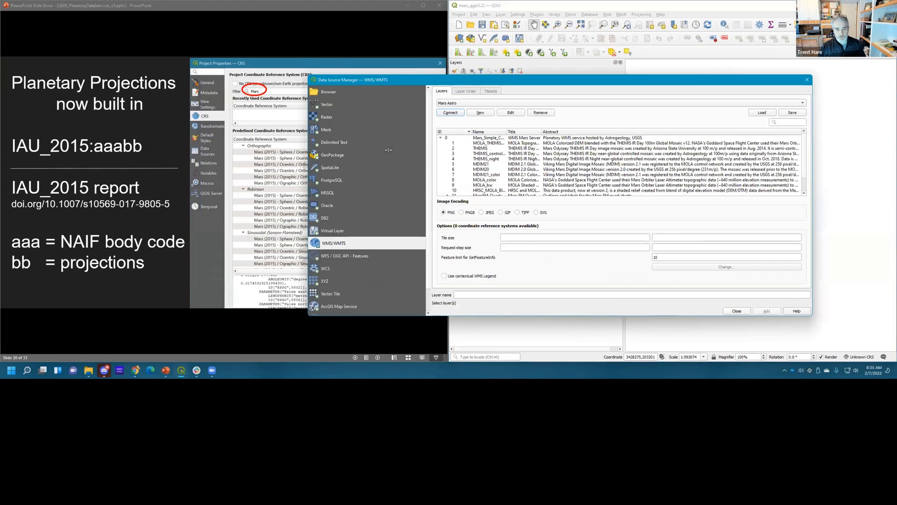
{"action": "left_click", "coordinate": [332, 92]}
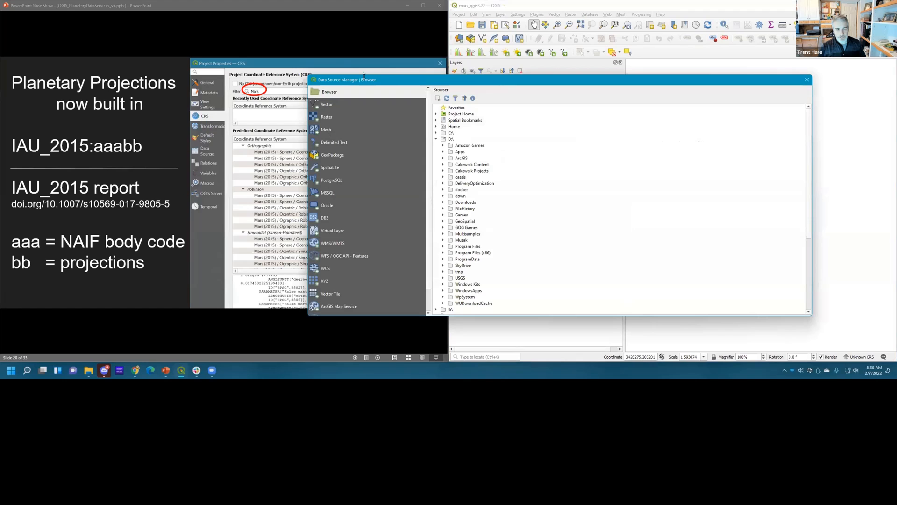
{"action": "left_click_drag", "start_coordinate": [364, 76], "coordinate": [333, 81]}
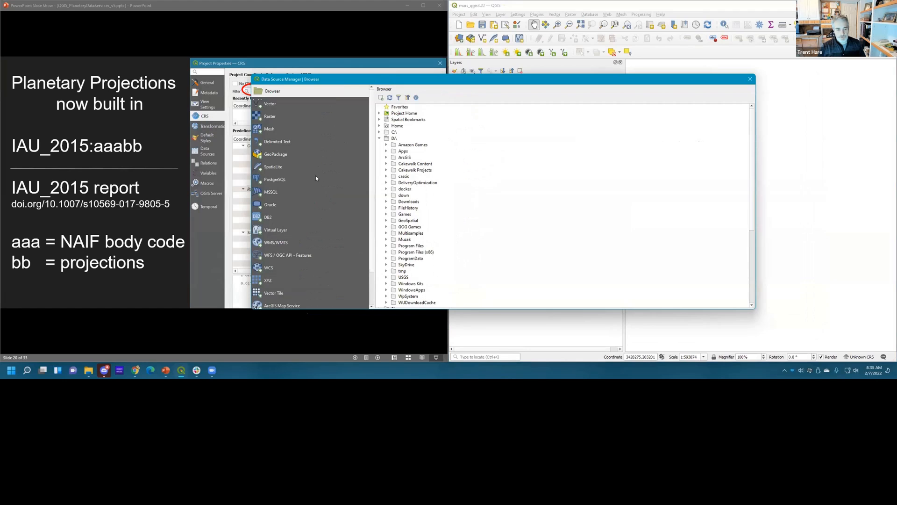
{"action": "left_click", "coordinate": [280, 243]}
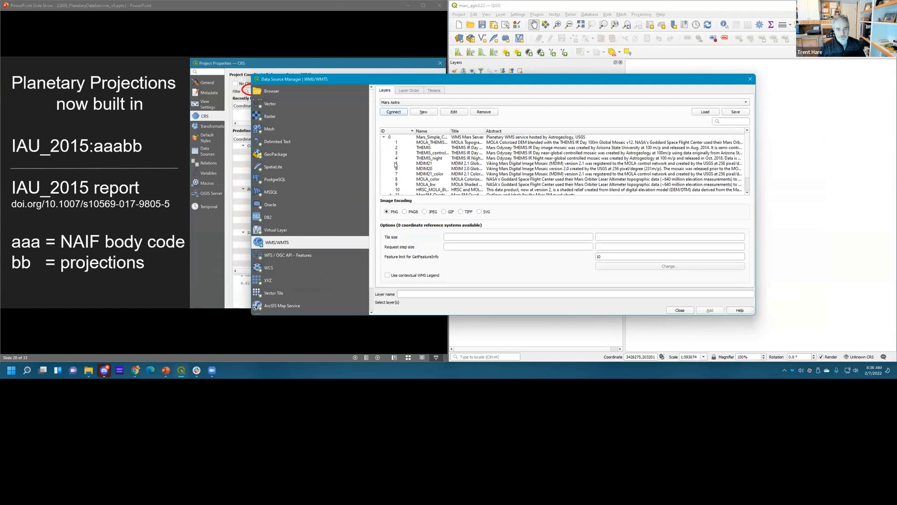
{"action": "left_click", "coordinate": [395, 102]}
{"action": "left_click", "coordinate": [394, 103]}
{"action": "left_click", "coordinate": [452, 113]}
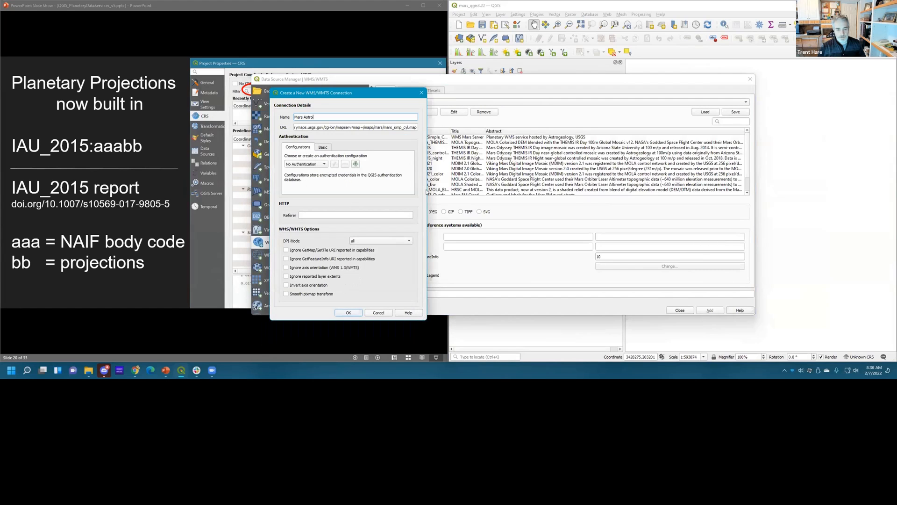
- Widen the connection details to examine the full Mars Astro service URL, and accept the connection settings
{"action": "left_click_drag", "start_coordinate": [426, 191], "coordinate": [583, 194]}
{"action": "left_click_drag", "start_coordinate": [462, 127], "coordinate": [275, 127]}
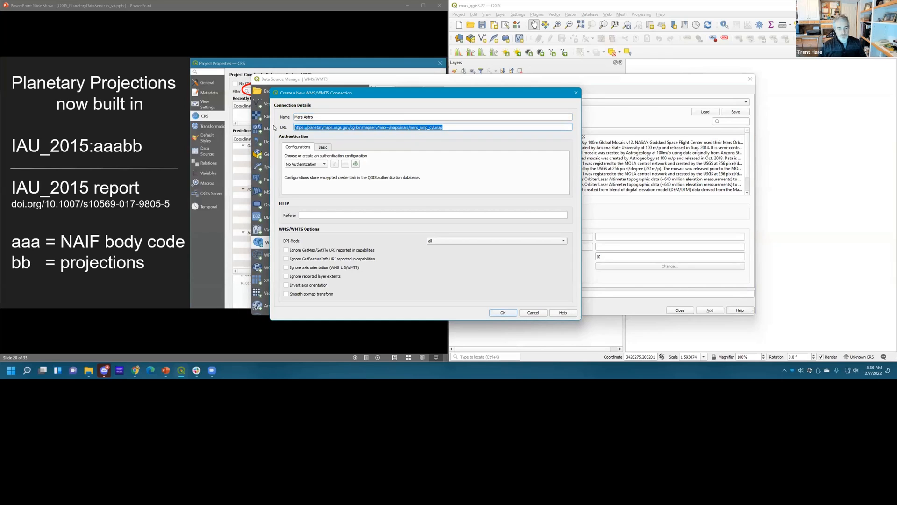
{"action": "left_click", "coordinate": [319, 128]}
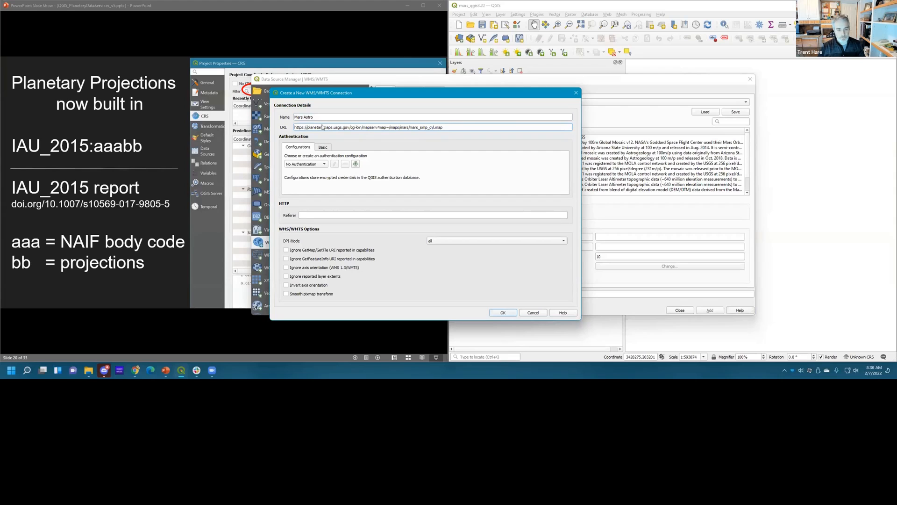
{"action": "left_click_drag", "start_coordinate": [445, 127], "coordinate": [294, 127]}
{"action": "key", "text": "ctrl+c"}
{"action": "left_click", "coordinate": [321, 127]}
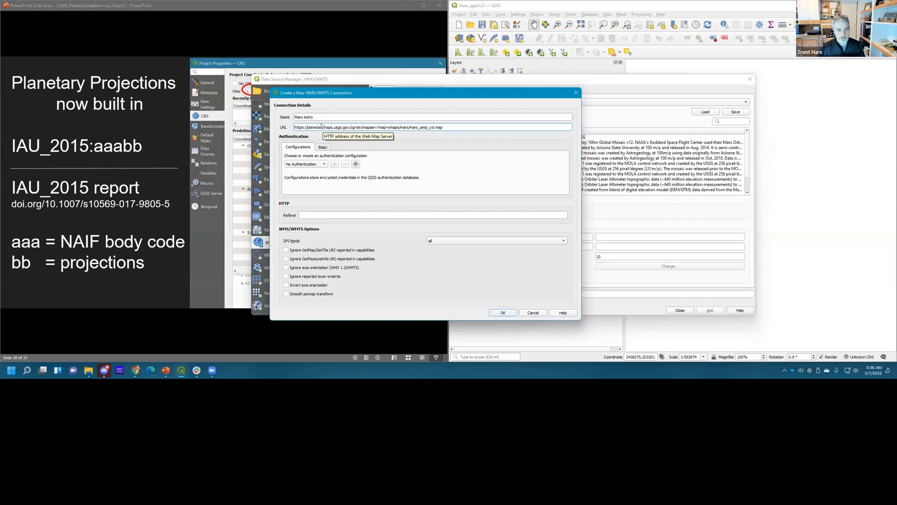
{"action": "double_click", "coordinate": [368, 127]}
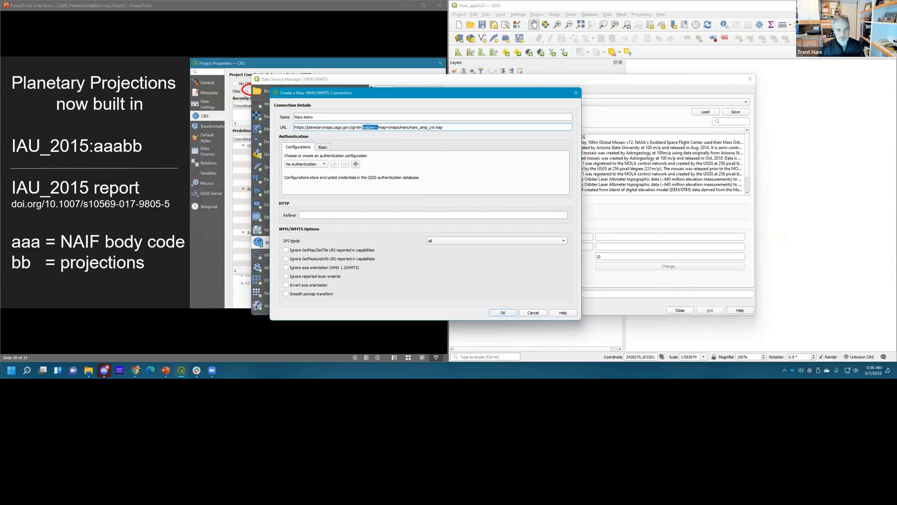
{"action": "key", "text": "ctrl+a"}
{"action": "key", "text": "ctrl+v"}
{"action": "left_click_drag", "start_coordinate": [409, 127], "coordinate": [453, 126]}
{"action": "left_click", "coordinate": [458, 125]}
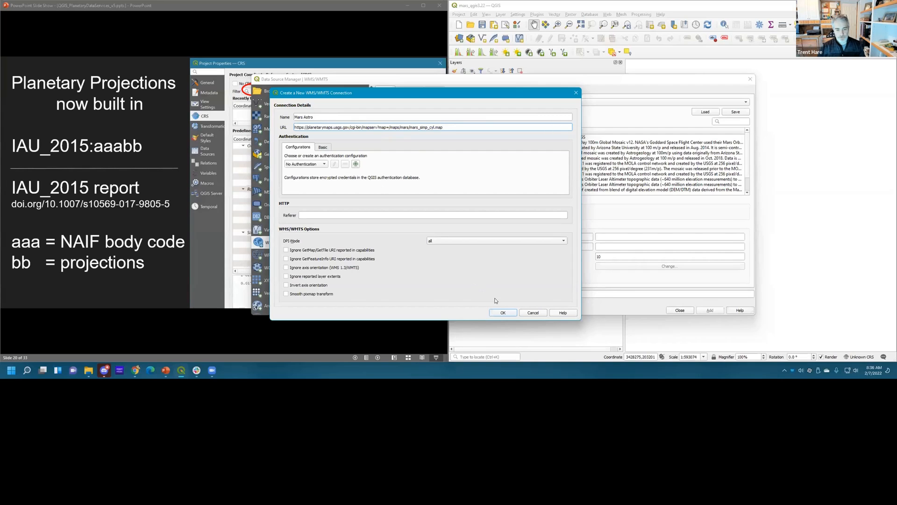
{"action": "left_click", "coordinate": [508, 312]}
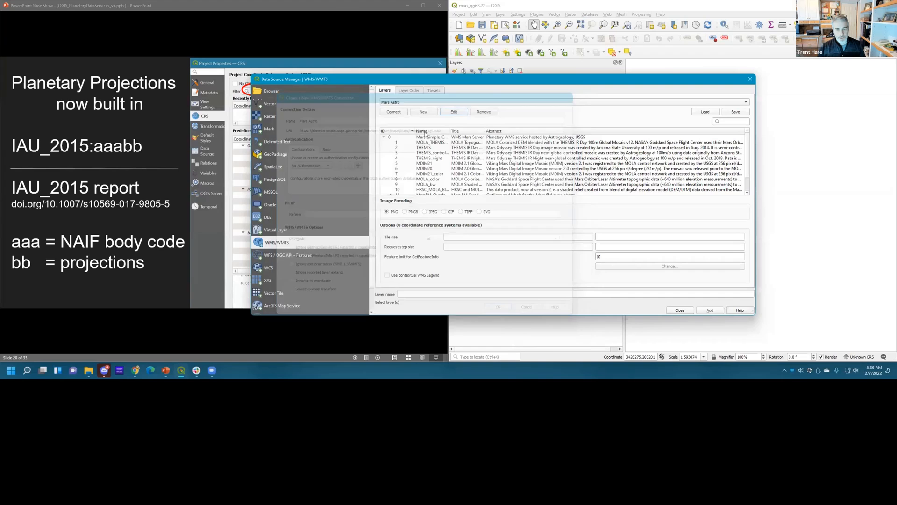
- Connect to the Mars Astro server and review its available layers with their full names, selecting THEMIS_controlled
{"action": "left_click", "coordinate": [391, 112]}
{"action": "left_click", "coordinate": [429, 143]}
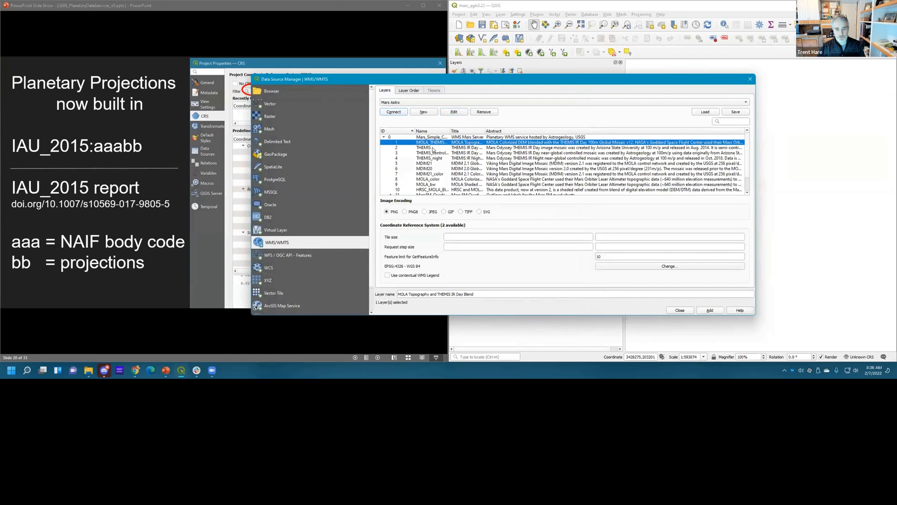
{"action": "left_click", "coordinate": [431, 148]}
{"action": "left_click", "coordinate": [434, 159]}
{"action": "left_click", "coordinate": [434, 164]}
{"action": "scroll", "coordinate": [440, 176], "scroll_direction": "down", "scroll_amount": 1}
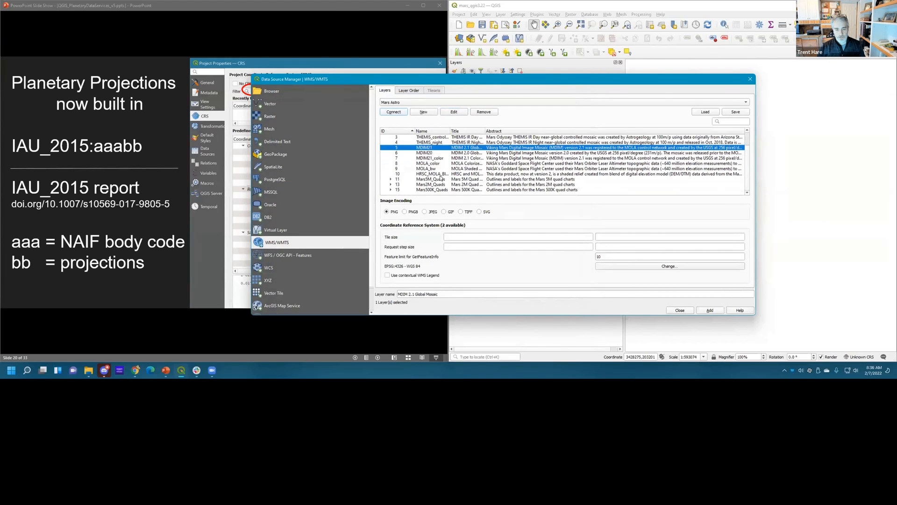
{"action": "left_click", "coordinate": [441, 174]}
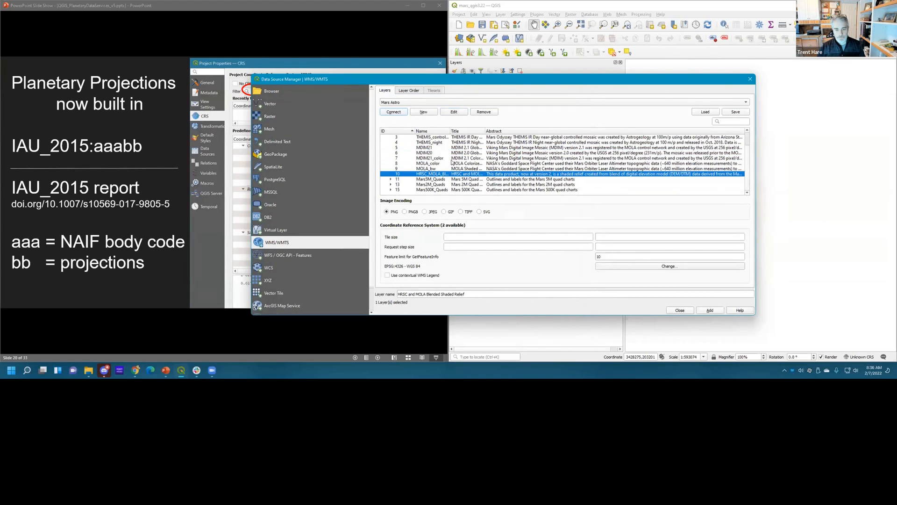
{"action": "double_click", "coordinate": [450, 131]}
{"action": "scroll", "coordinate": [437, 176], "scroll_direction": "up", "scroll_amount": 1}
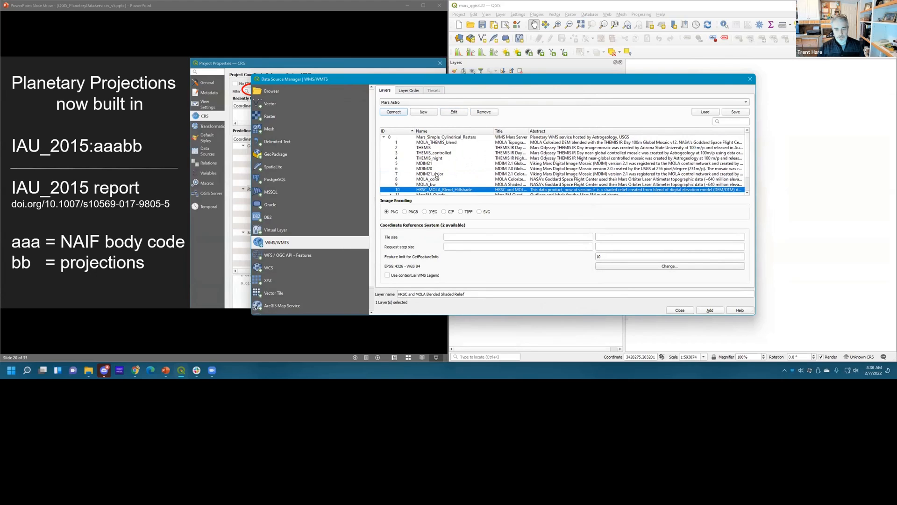
{"action": "left_click", "coordinate": [434, 153]}
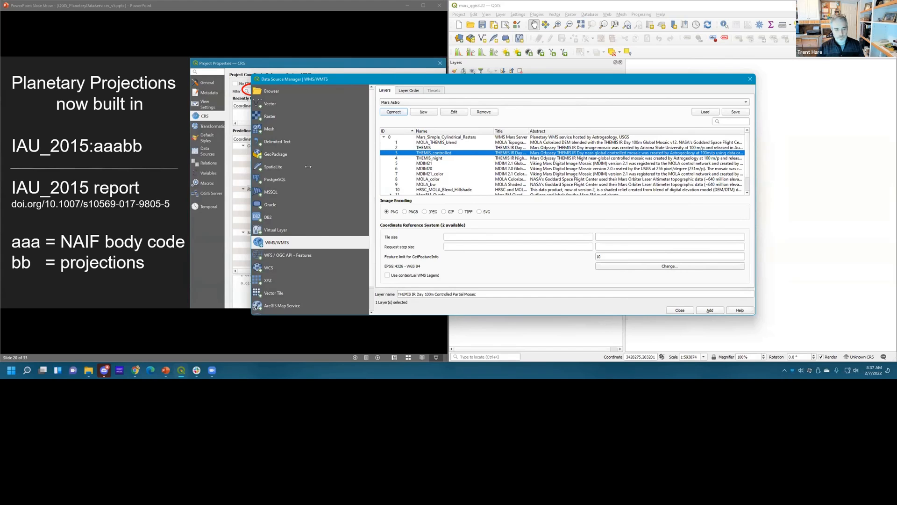
- Add the HRSC_MOLA_Blend_Hillshade layer from the Mars Astro service to the project and close the data source manager
{"action": "left_click_drag", "start_coordinate": [249, 166], "coordinate": [311, 167]}
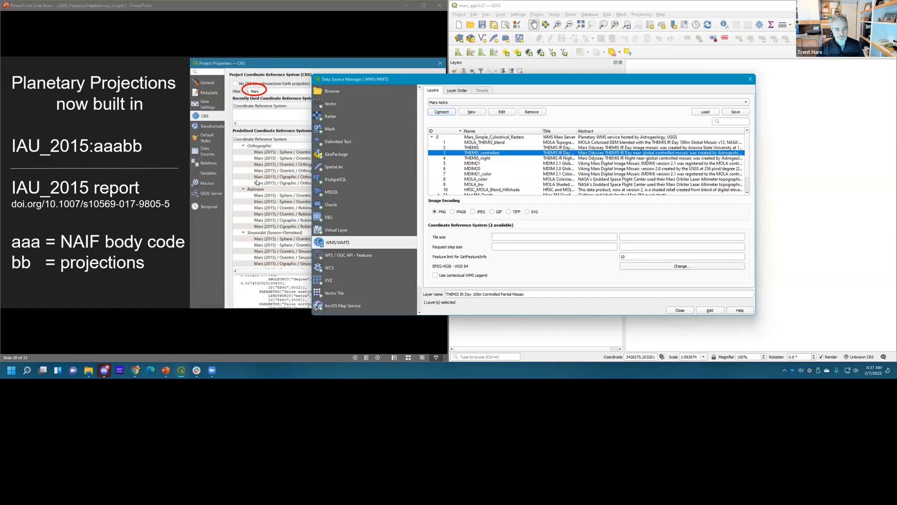
{"action": "scroll", "coordinate": [256, 182], "scroll_direction": "down", "scroll_amount": 1}
{"action": "left_click_drag", "start_coordinate": [387, 79], "coordinate": [406, 116]}
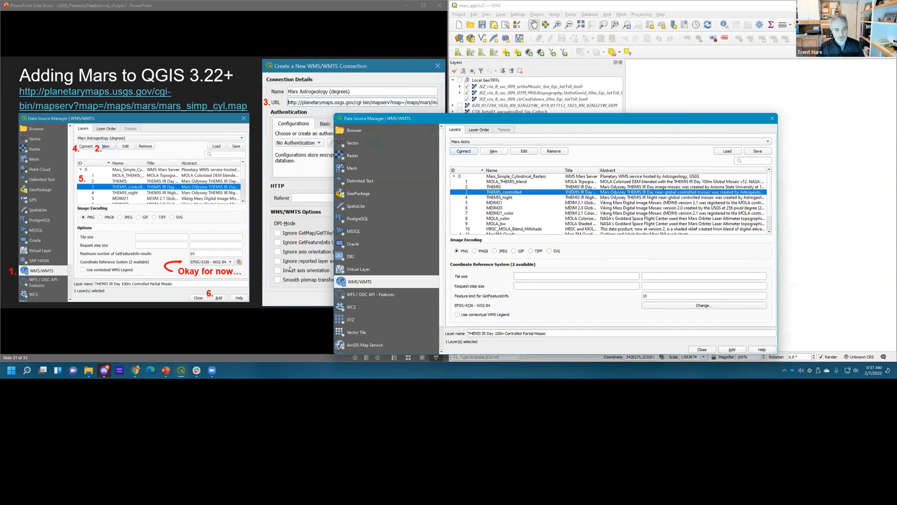
{"action": "left_click_drag", "start_coordinate": [436, 115], "coordinate": [392, 90]}
{"action": "left_click", "coordinate": [481, 203]}
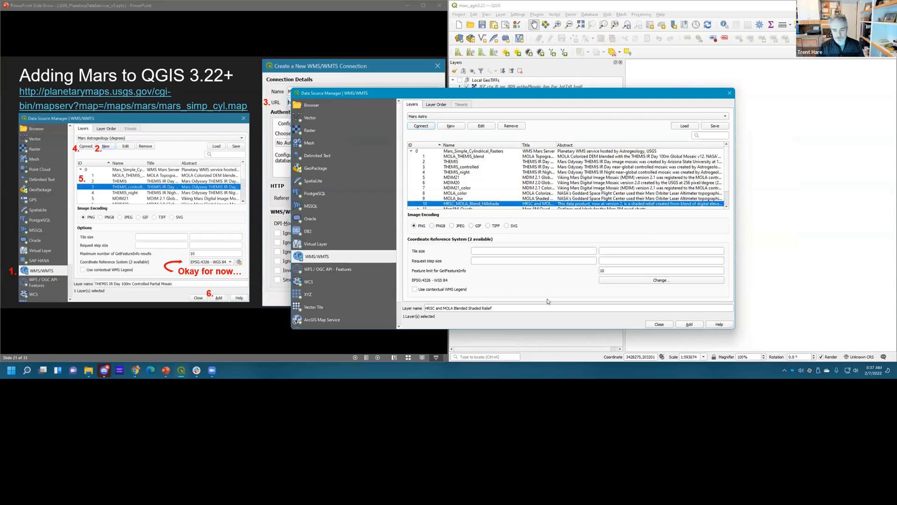
{"action": "left_click", "coordinate": [683, 324]}
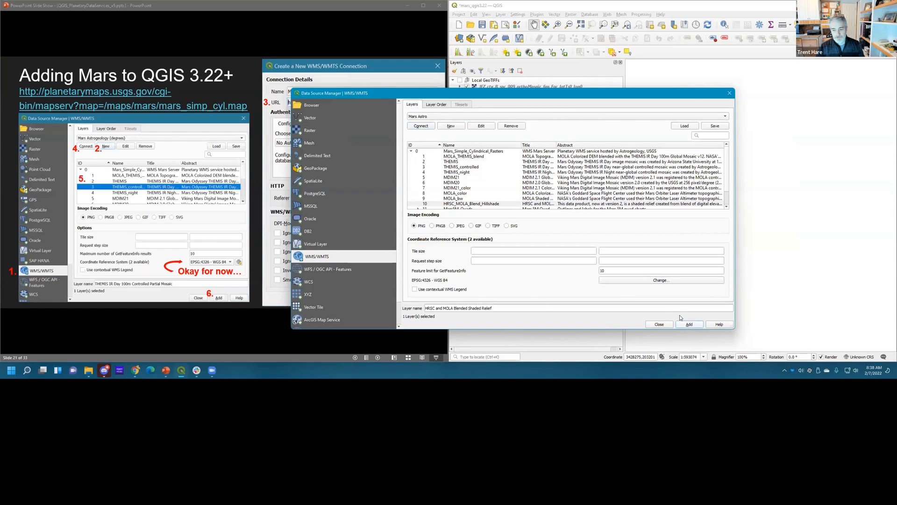
{"action": "left_click", "coordinate": [659, 324]}
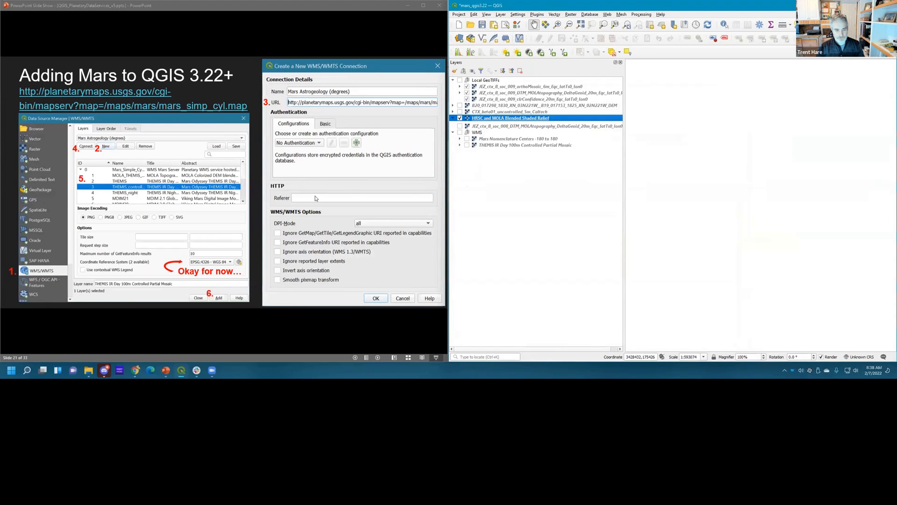
- Show the slide on overriding the WMS layer, and open the coordinate reference system selector for the HRSC and MOLA Blended Shaded Relief layer
{"action": "scroll", "coordinate": [315, 198], "scroll_direction": "down", "scroll_amount": 1}
{"action": "scroll", "coordinate": [315, 198], "scroll_direction": "up", "scroll_amount": 1}
{"action": "scroll", "coordinate": [315, 198], "scroll_direction": "down", "scroll_amount": 1}
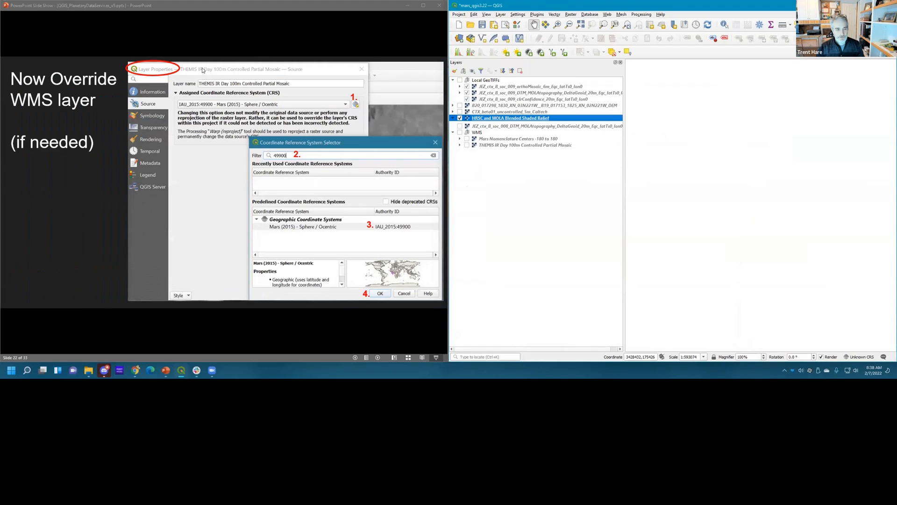
{"action": "right_click", "coordinate": [489, 118]}
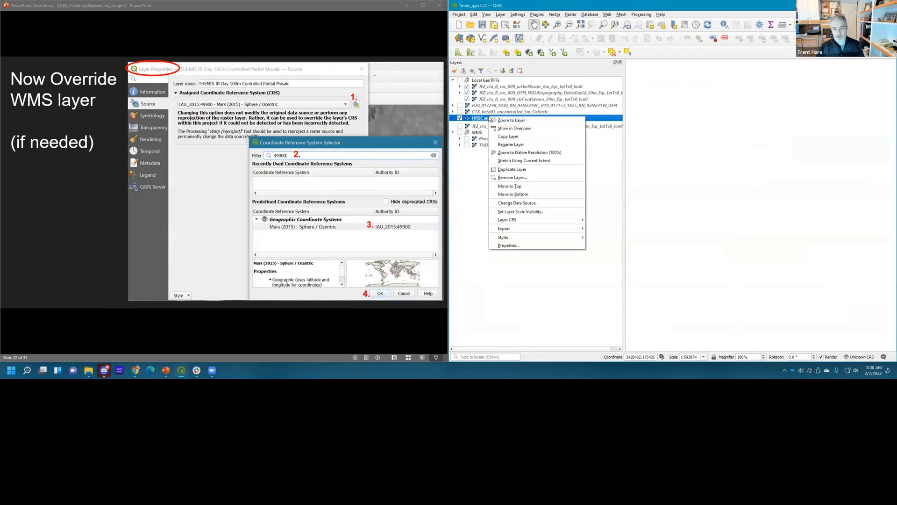
{"action": "left_click", "coordinate": [519, 244]}
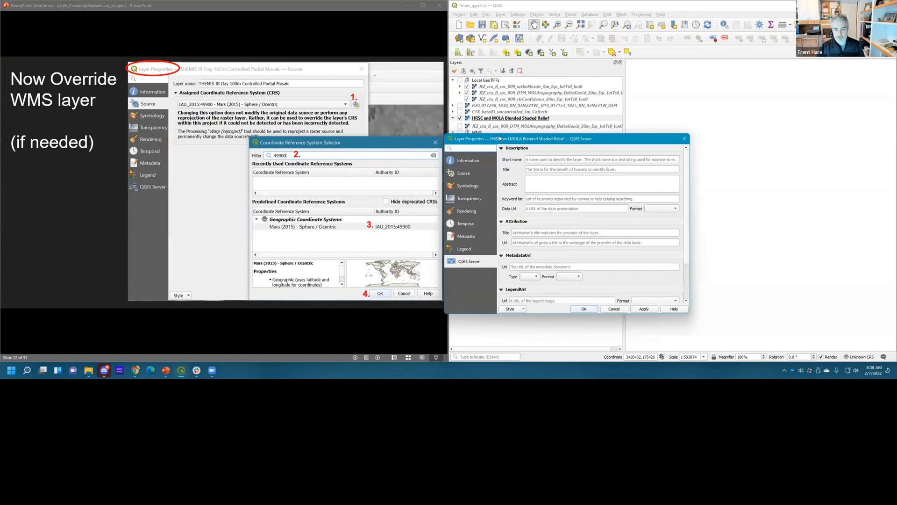
{"action": "left_click_drag", "start_coordinate": [500, 138], "coordinate": [503, 115]}
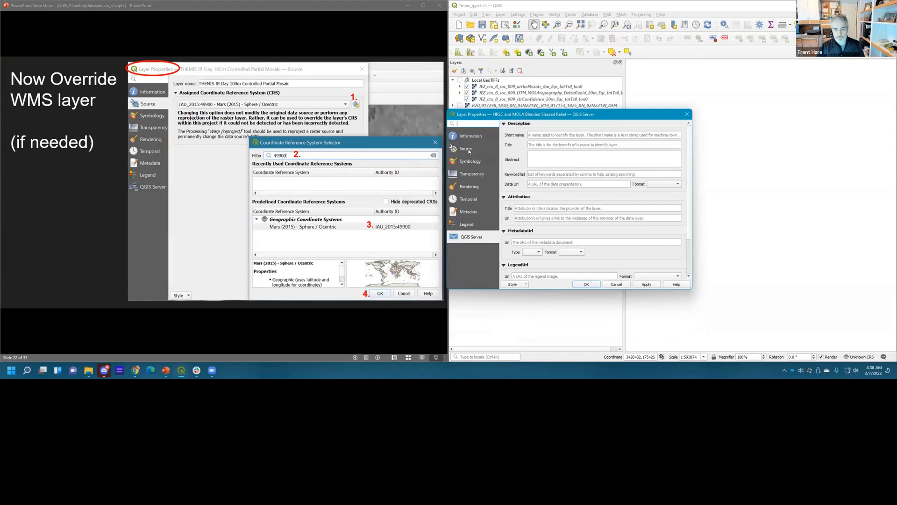
{"action": "left_click", "coordinate": [467, 148]}
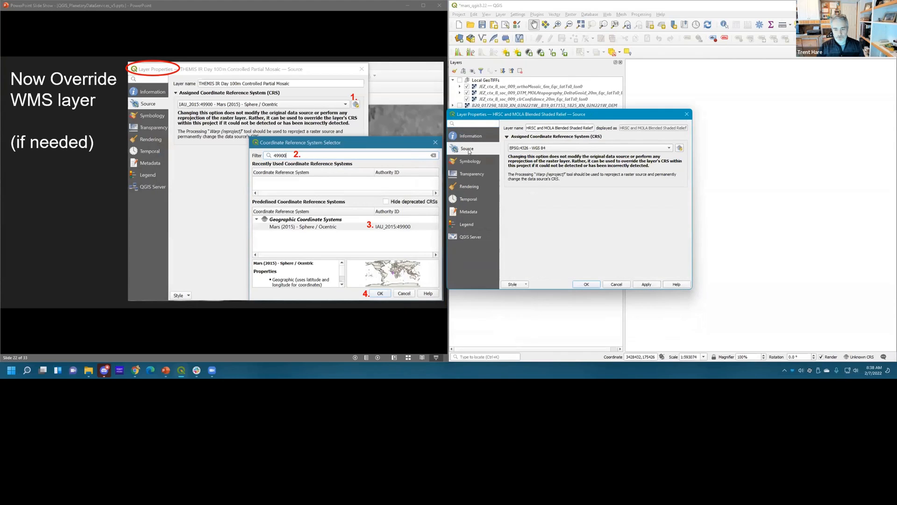
{"action": "left_click", "coordinate": [680, 148]}
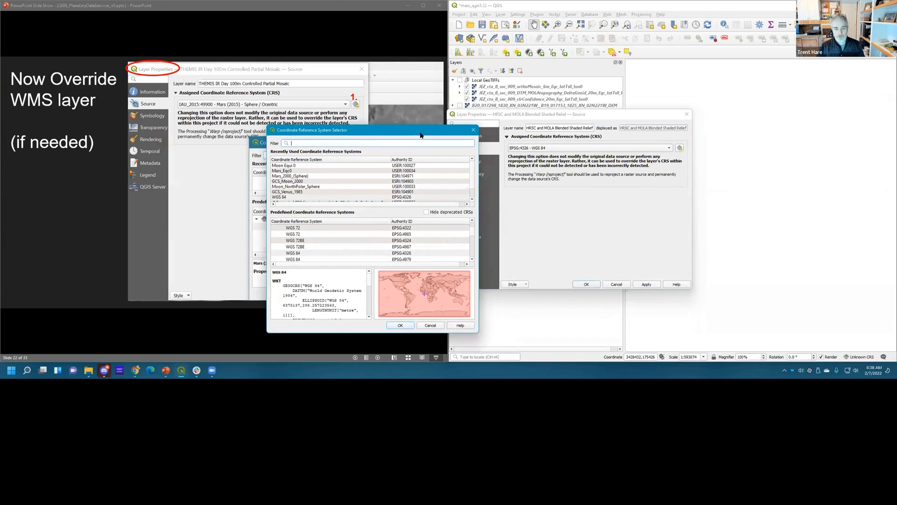
{"action": "left_click_drag", "start_coordinate": [420, 134], "coordinate": [600, 117]}
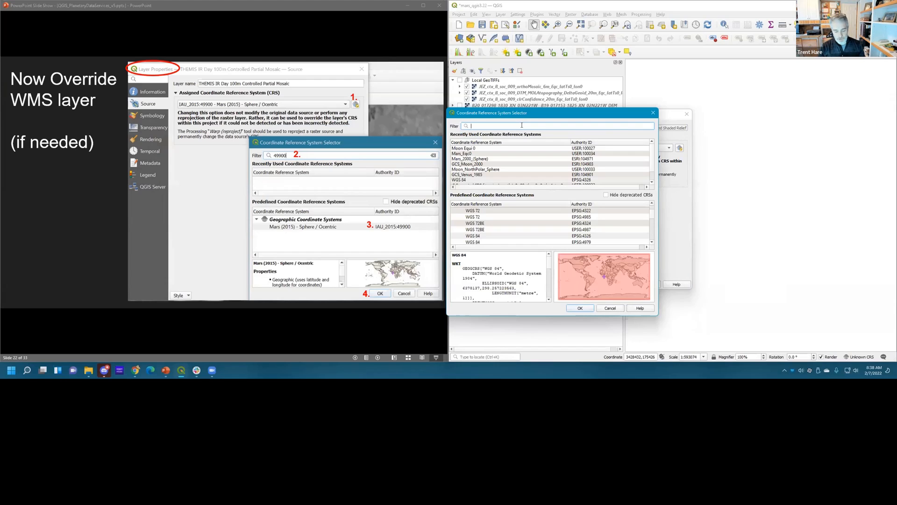
- Filter the coordinate reference systems by "mars" and select Mars_2000_(Sphere)
{"action": "type", "text": "mars"}
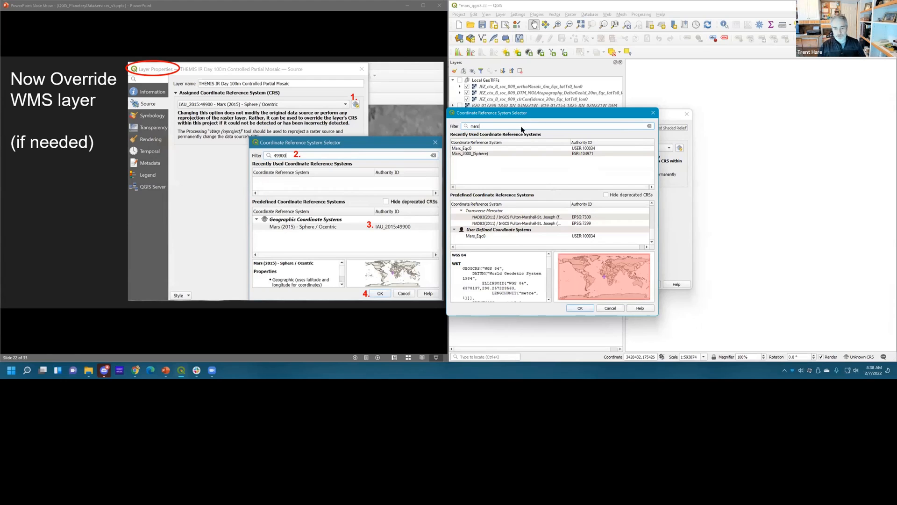
{"action": "left_click", "coordinate": [482, 154]}
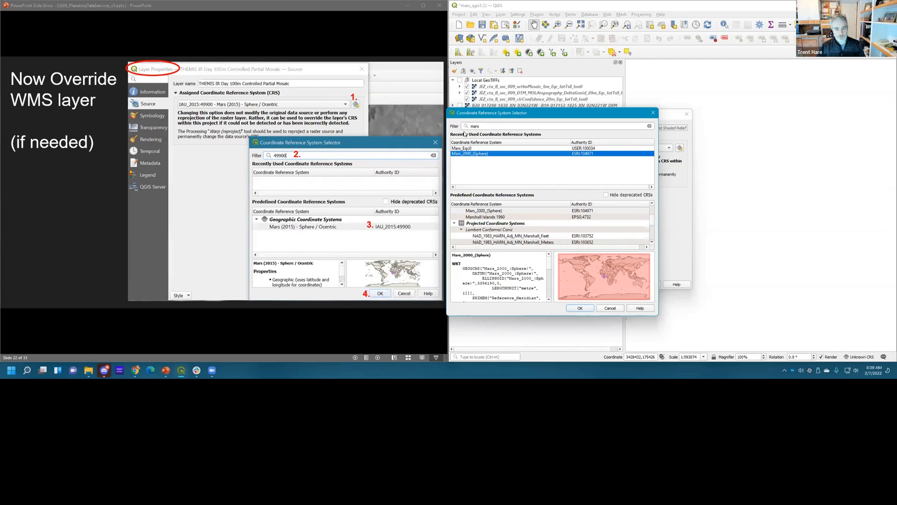
{"action": "left_click", "coordinate": [490, 125]}
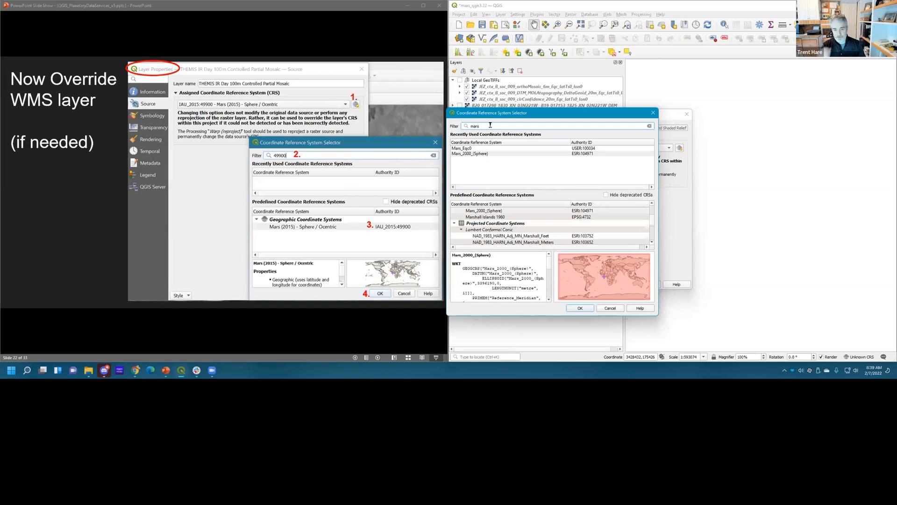
{"action": "left_click", "coordinate": [570, 154]}
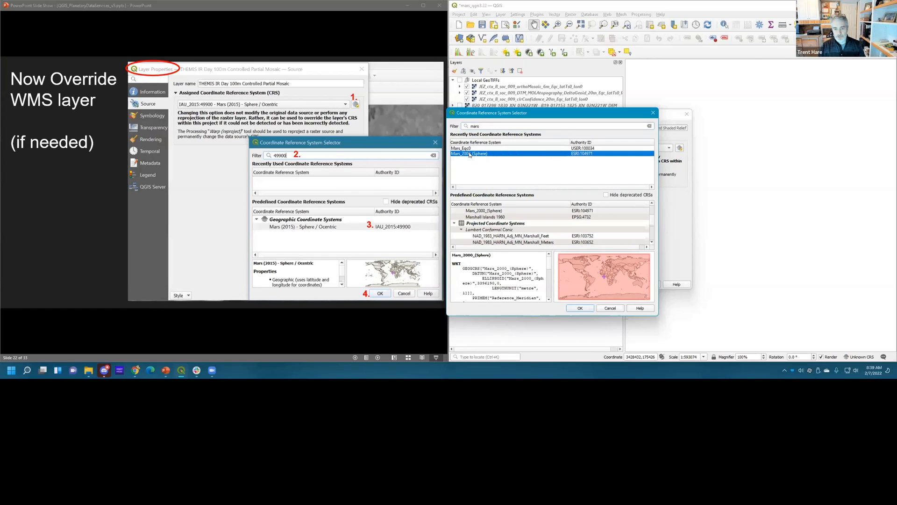
- Filter the coordinate reference systems by "moon", and switch the filter back to "mar"
{"action": "double_click", "coordinate": [482, 126]}
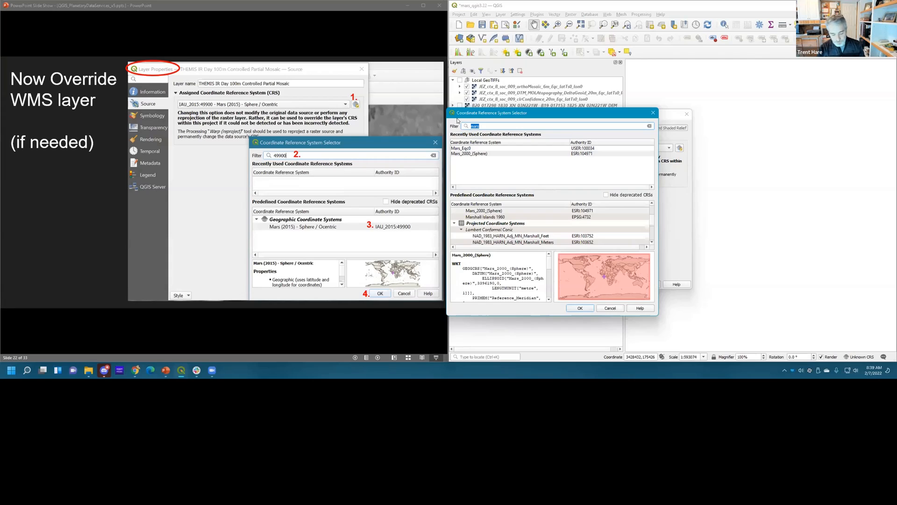
{"action": "type", "text": "moon"}
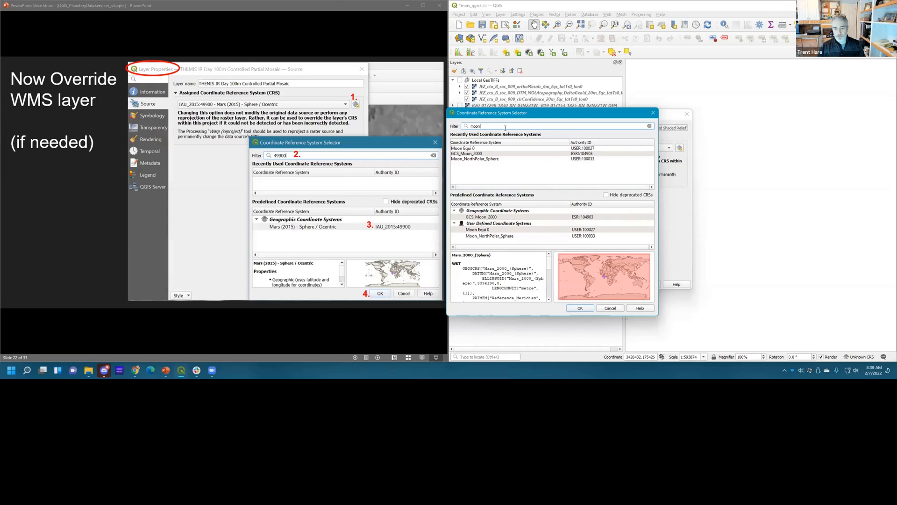
{"action": "double_click", "coordinate": [465, 124]}
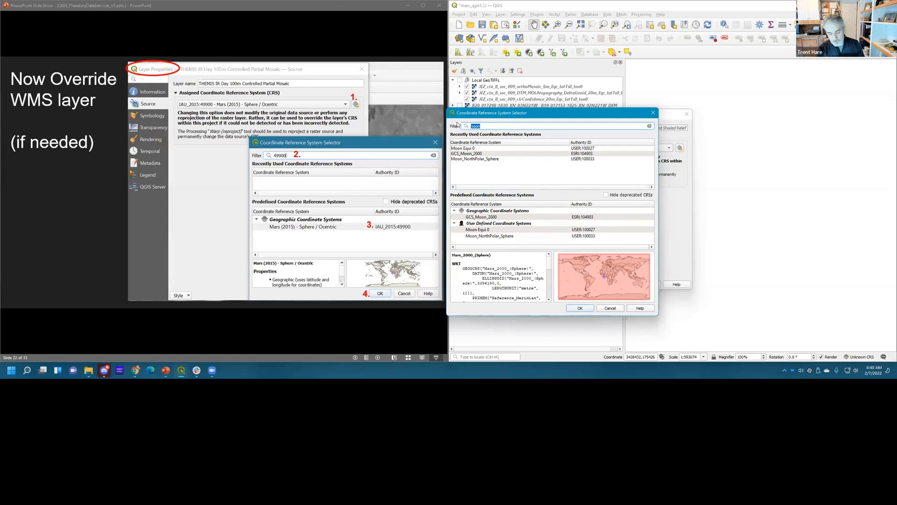
{"action": "type", "text": "mar"}
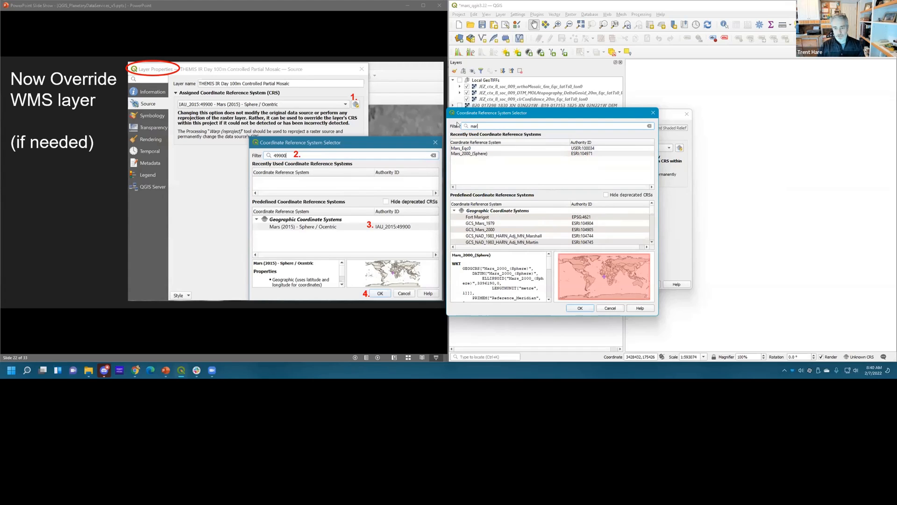
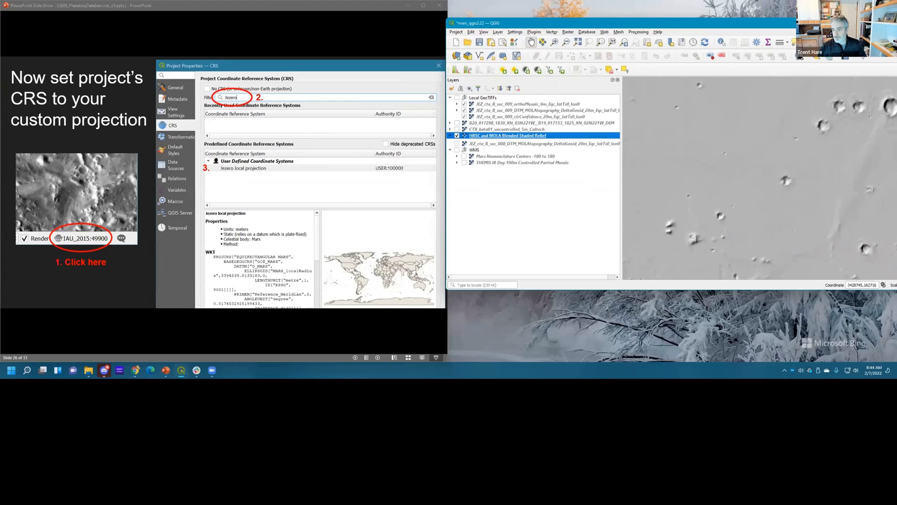
- Set the project's coordinate reference system to Jezero local projection and fit the QGIS window beside the slide show
{"action": "left_click_drag", "start_coordinate": [896, 208], "coordinate": [893, 208]}
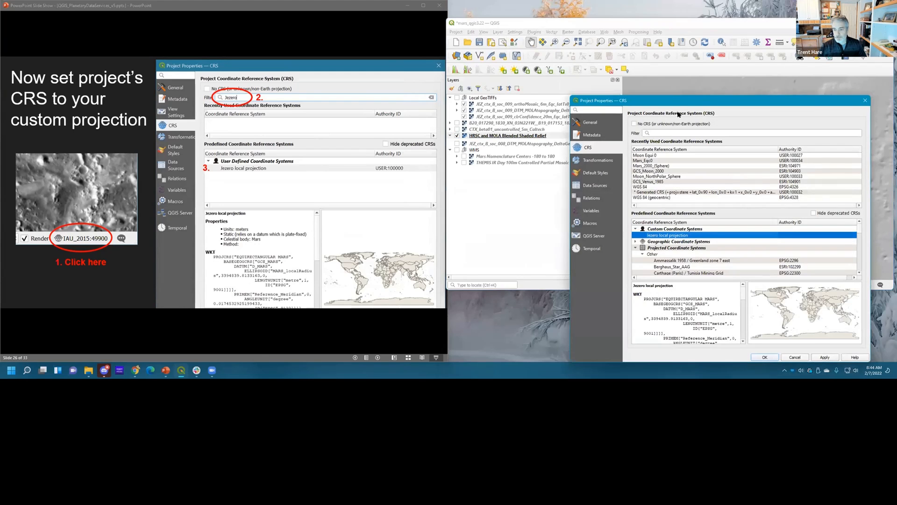
{"action": "left_click_drag", "start_coordinate": [674, 97], "coordinate": [597, 80]}
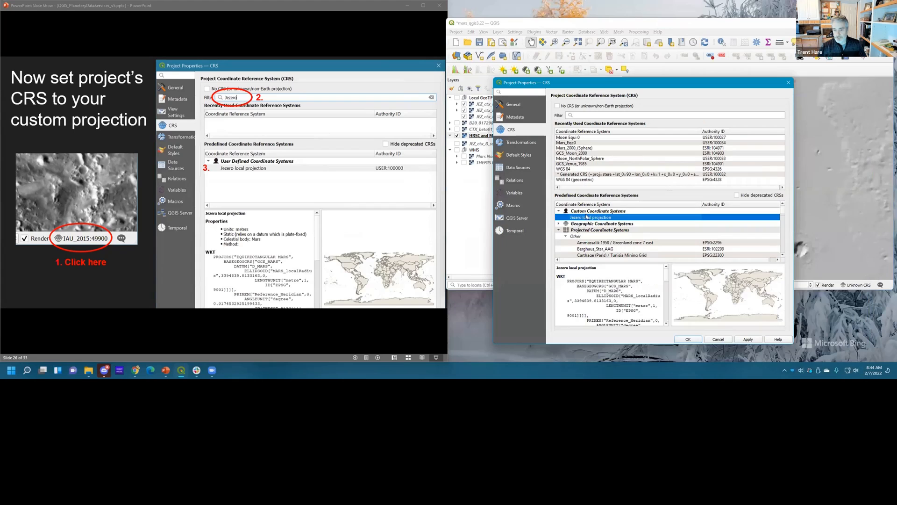
{"action": "left_click", "coordinate": [749, 339]}
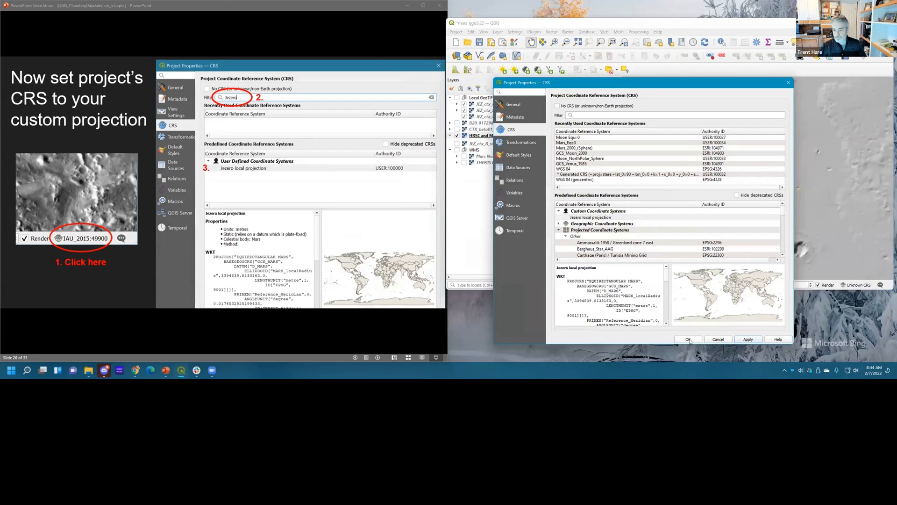
{"action": "left_click", "coordinate": [592, 219]}
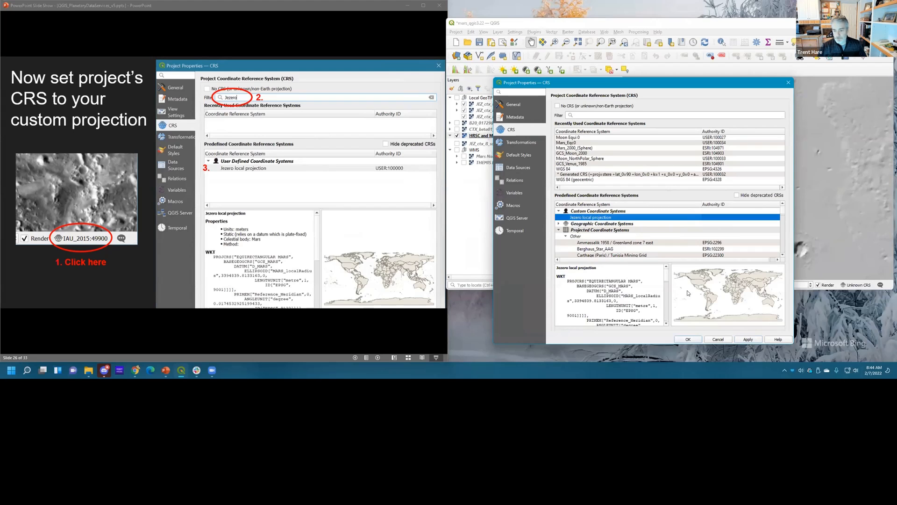
{"action": "left_click", "coordinate": [688, 340]}
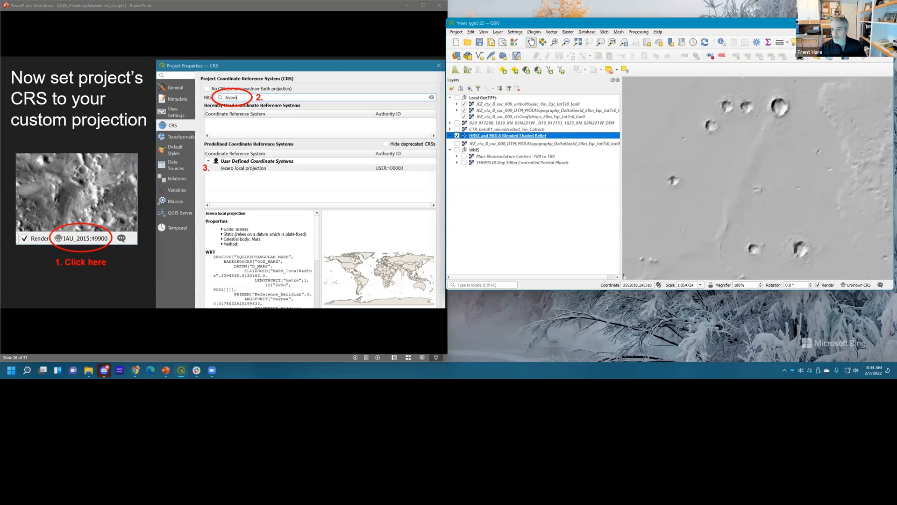
{"action": "left_click_drag", "start_coordinate": [715, 23], "coordinate": [691, 7]}
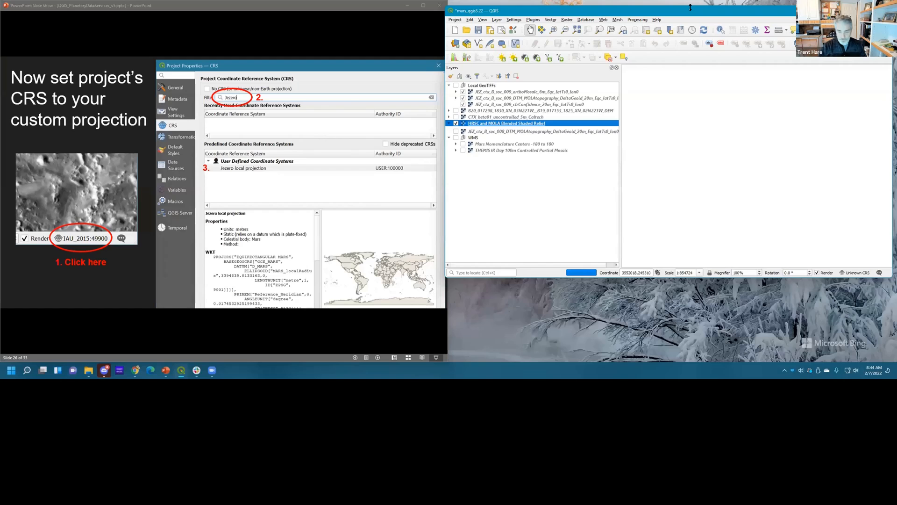
{"action": "key", "text": "super+Right"}
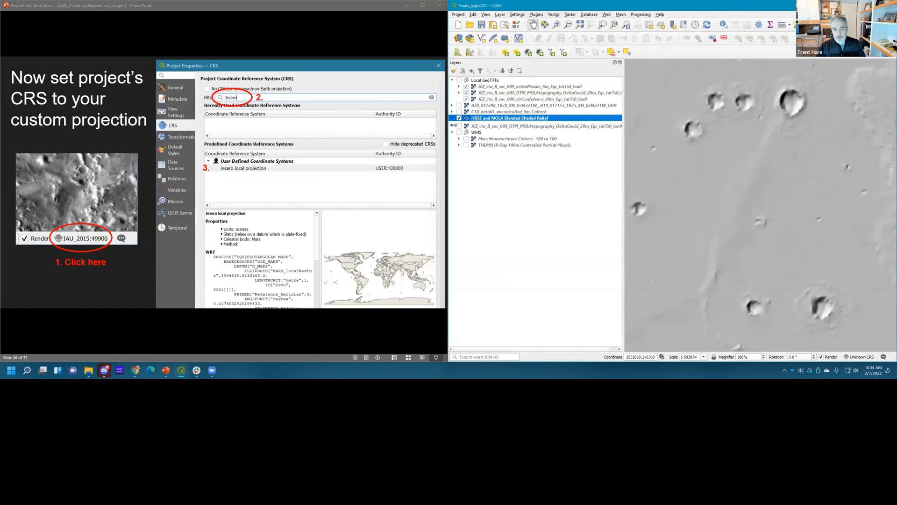
- Go back in the slide show to the nomenclature WMS slide, and advance to the slide on the TMS zip file
{"action": "scroll", "coordinate": [324, 177], "scroll_direction": "up", "scroll_amount": 1}
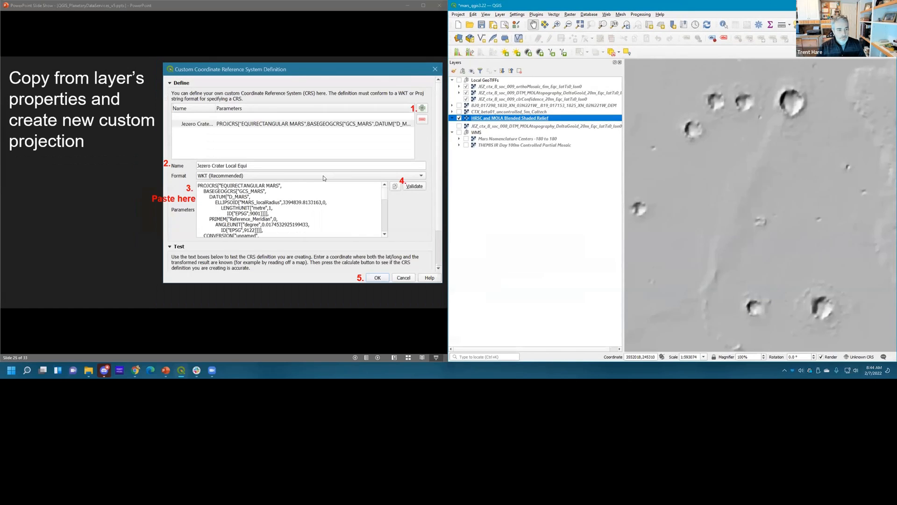
{"action": "scroll", "coordinate": [324, 176], "scroll_direction": "up", "scroll_amount": 1}
{"action": "scroll", "coordinate": [323, 175], "scroll_direction": "up", "scroll_amount": 1}
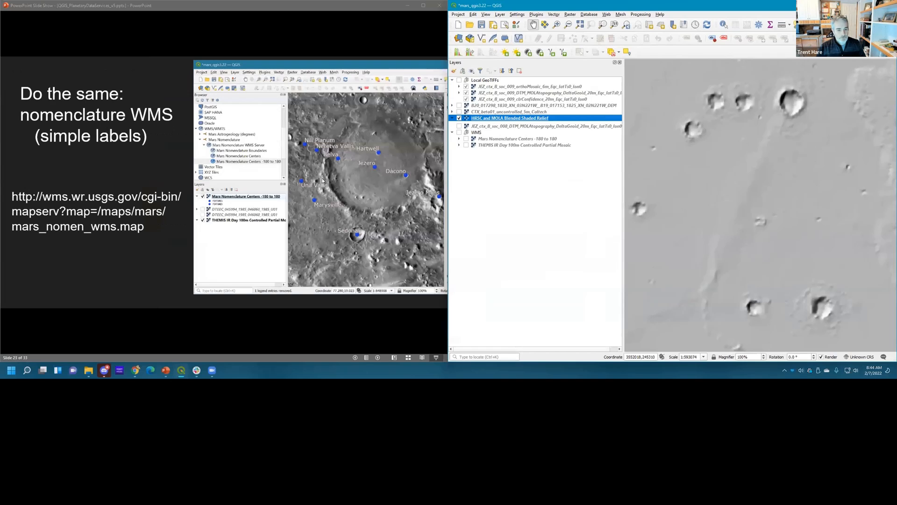
{"action": "scroll", "coordinate": [322, 180], "scroll_direction": "down", "scroll_amount": 4}
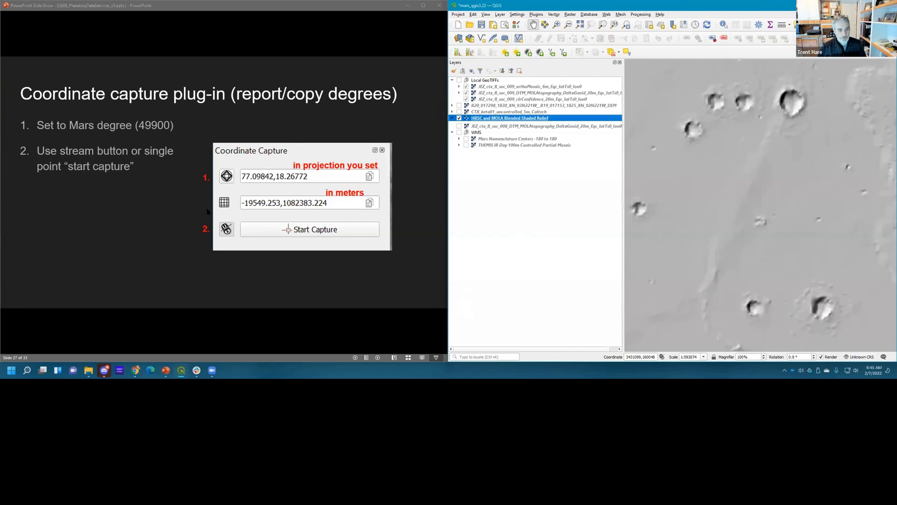
{"action": "scroll", "coordinate": [207, 212], "scroll_direction": "down", "scroll_amount": 1}
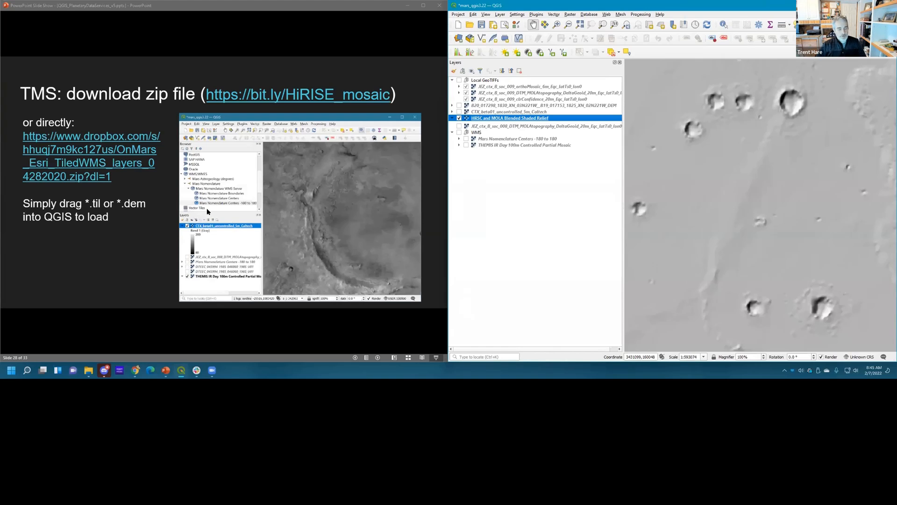
- Hide the HRSC and MOLA Blended Shaded Relief layer, and display CTX_beta01_uncontrolled_5m_Caltech over a wider area with its legend expanded
{"action": "left_click", "coordinate": [459, 119]}
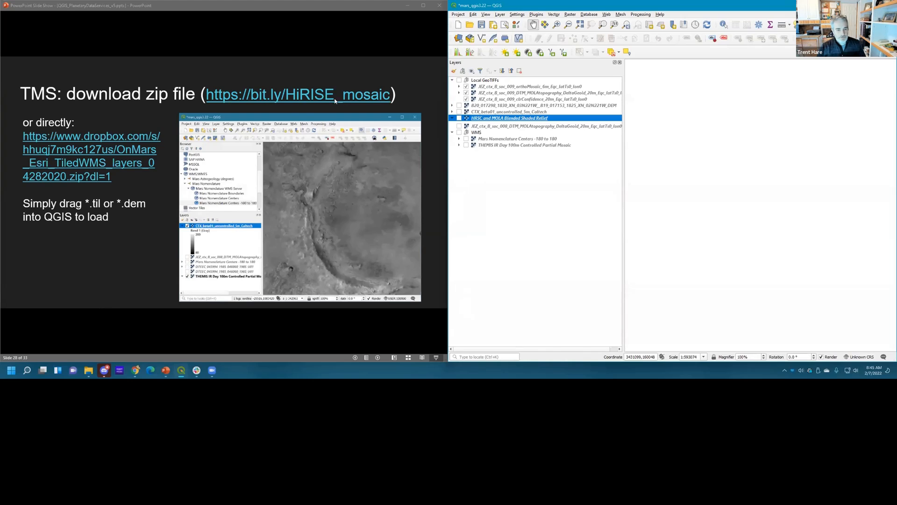
{"action": "left_click", "coordinate": [459, 111]}
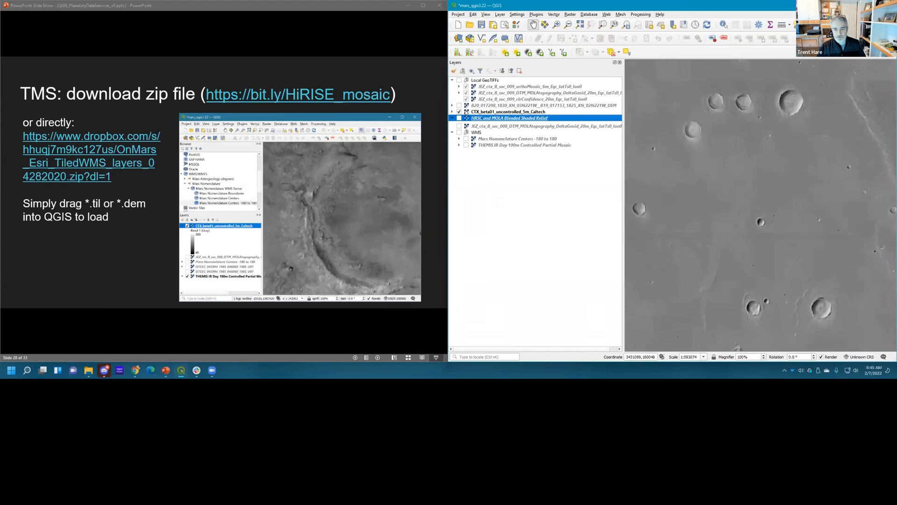
{"action": "left_click", "coordinate": [452, 112]}
{"action": "right_click", "coordinate": [487, 111]}
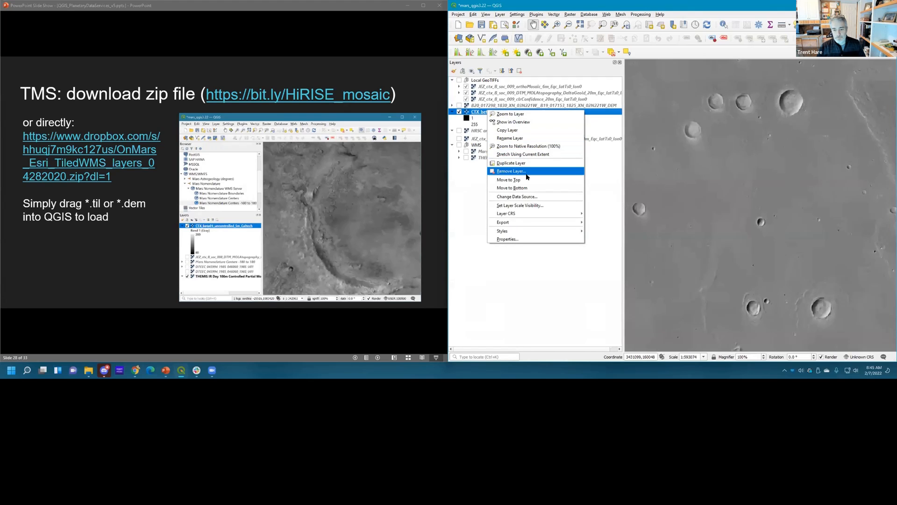
{"action": "left_click", "coordinate": [693, 188]}
{"action": "scroll", "coordinate": [740, 200], "scroll_direction": "down", "scroll_amount": 3}
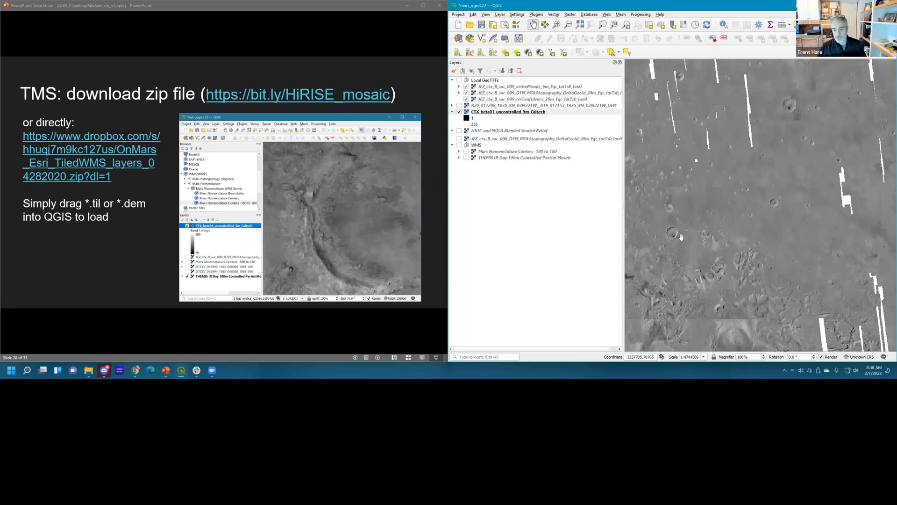
{"action": "left_click_drag", "start_coordinate": [677, 229], "coordinate": [731, 221]}
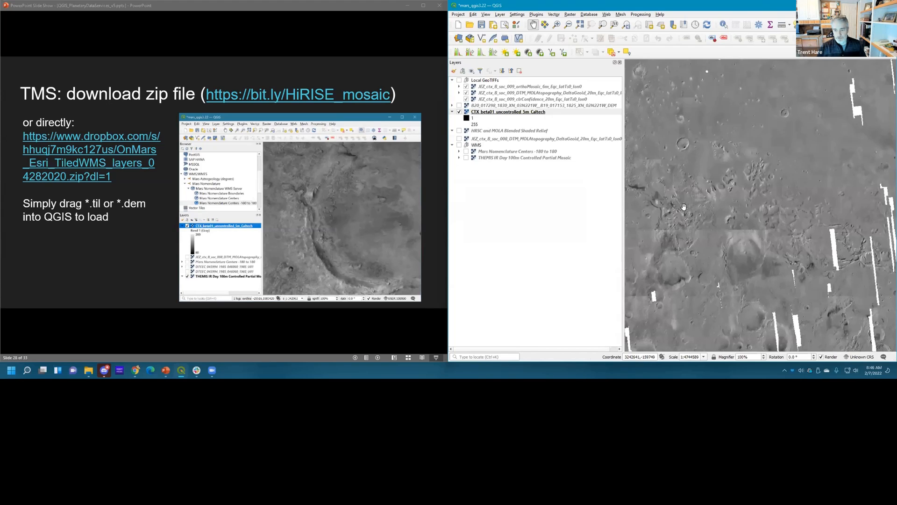
{"action": "scroll", "coordinate": [683, 207], "scroll_direction": "down", "scroll_amount": 1}
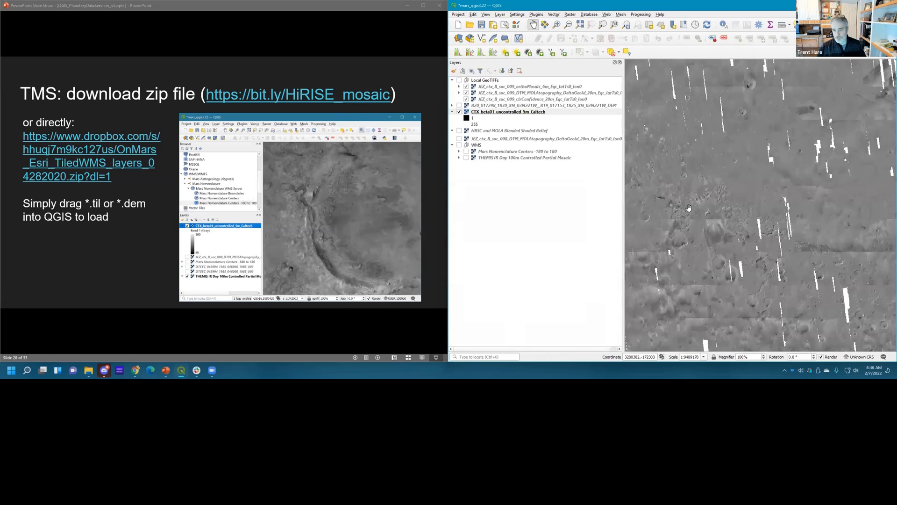
- Review the slides on the TMS zip file and the *.til and *.dem definition, up to the slide on loading a COG from a STAC catalog
{"action": "left_click", "coordinate": [211, 225]}
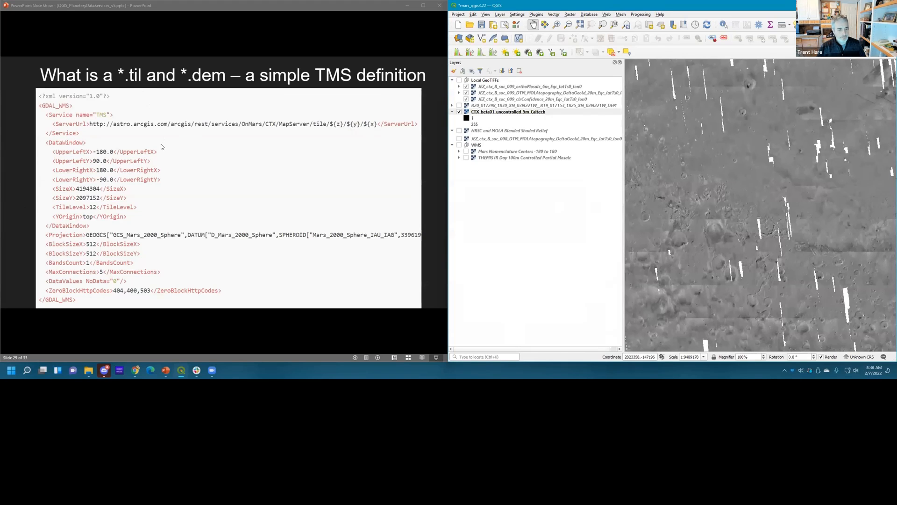
{"action": "key", "text": "Left"}
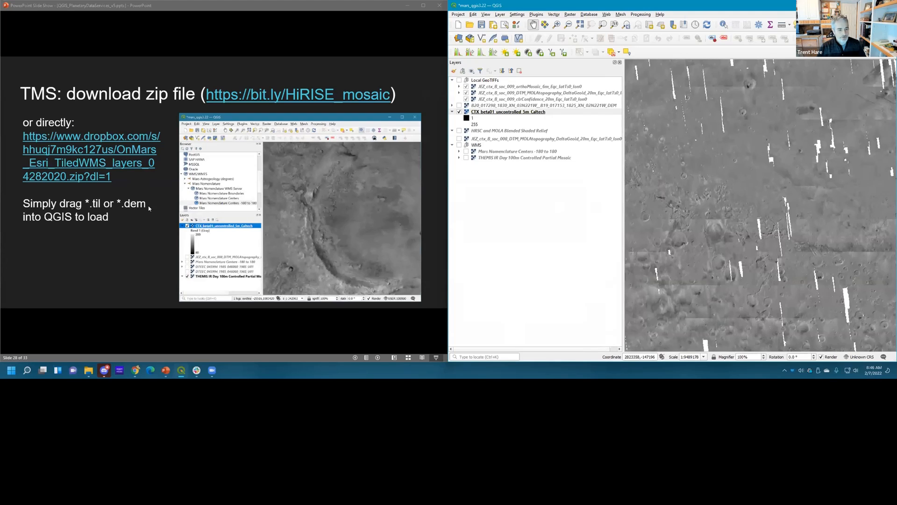
{"action": "scroll", "coordinate": [150, 210], "scroll_direction": "down", "scroll_amount": 1}
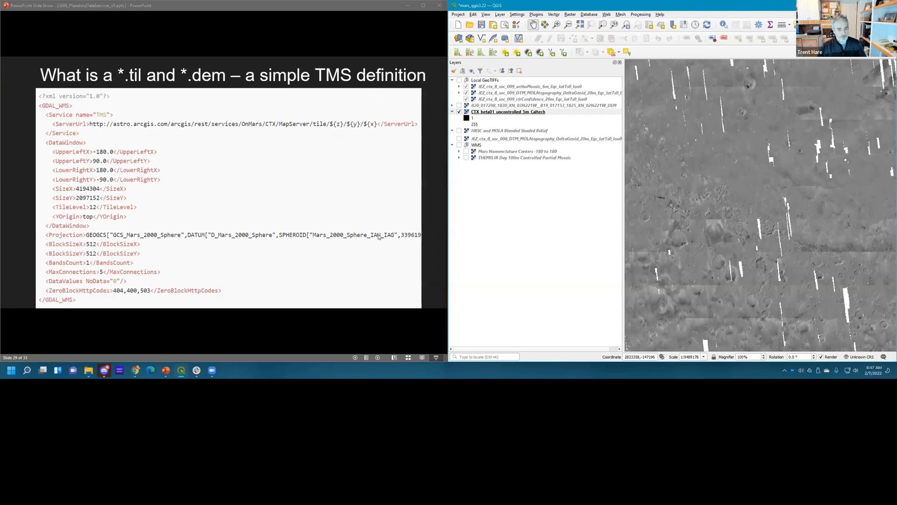
{"action": "left_click", "coordinate": [88, 231]}
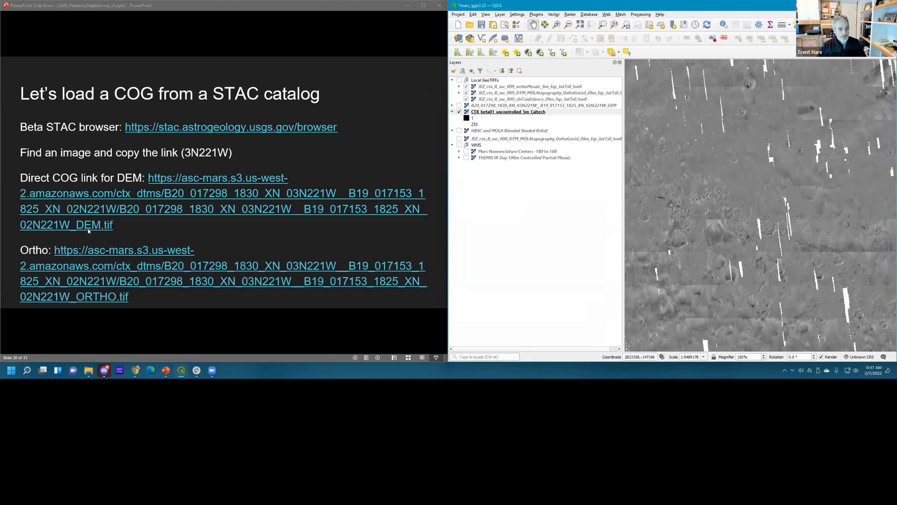
- Open the beta STAC browser linked on the slide and navigate to the CTX DTMs collection in Mars Analysis Ready Data
{"action": "left_click", "coordinate": [185, 131]}
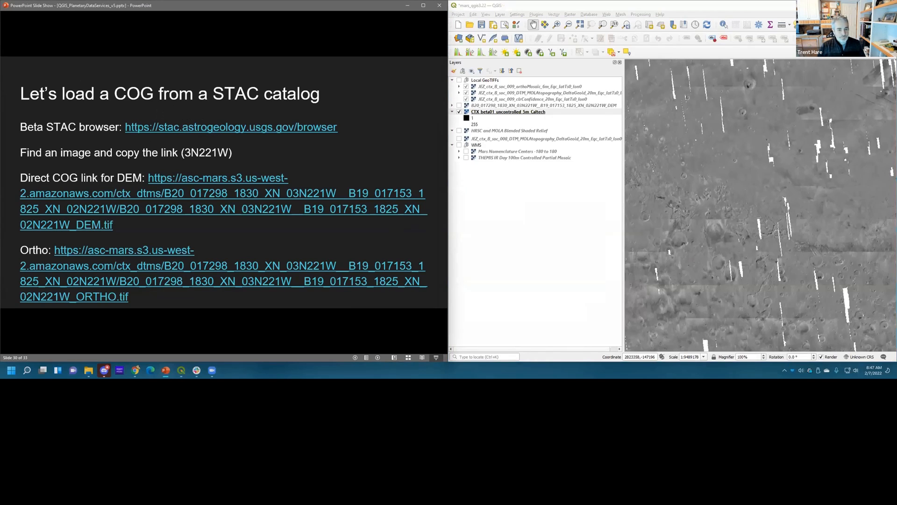
{"action": "left_click", "coordinate": [223, 127]}
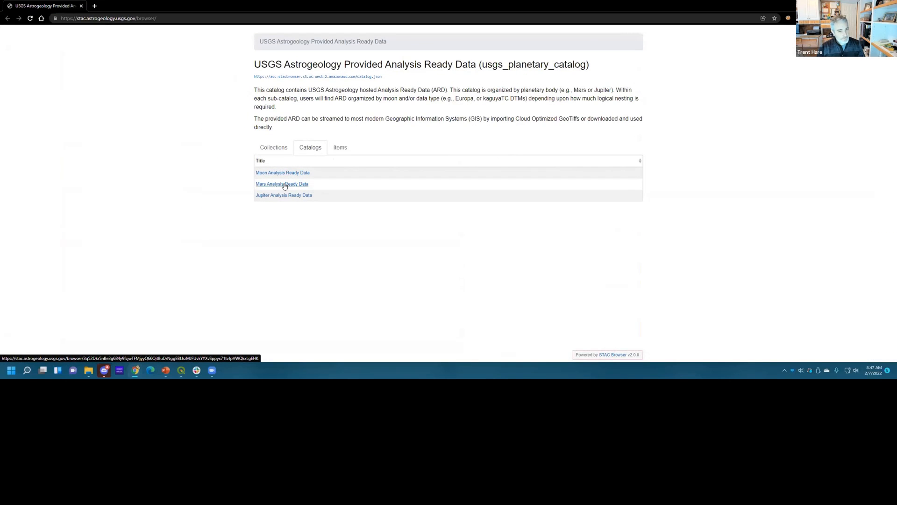
{"action": "left_click", "coordinate": [285, 185]}
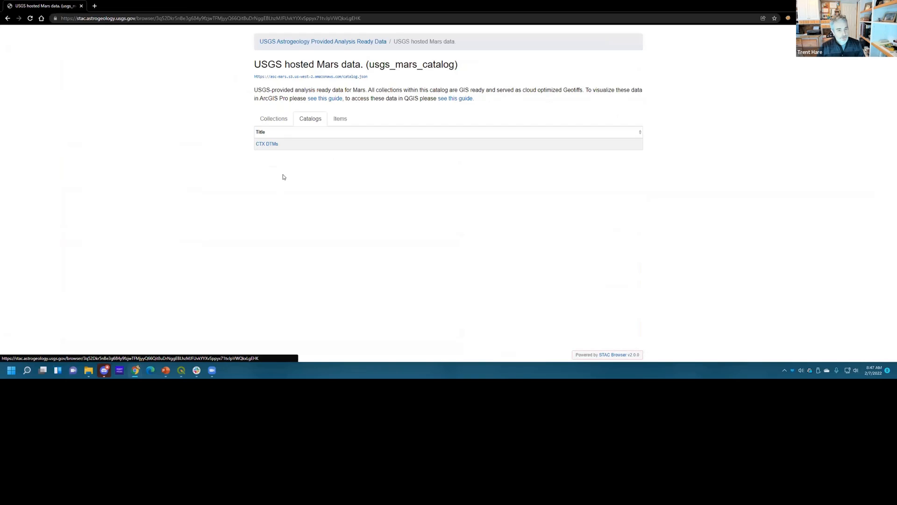
{"action": "left_click", "coordinate": [271, 144]}
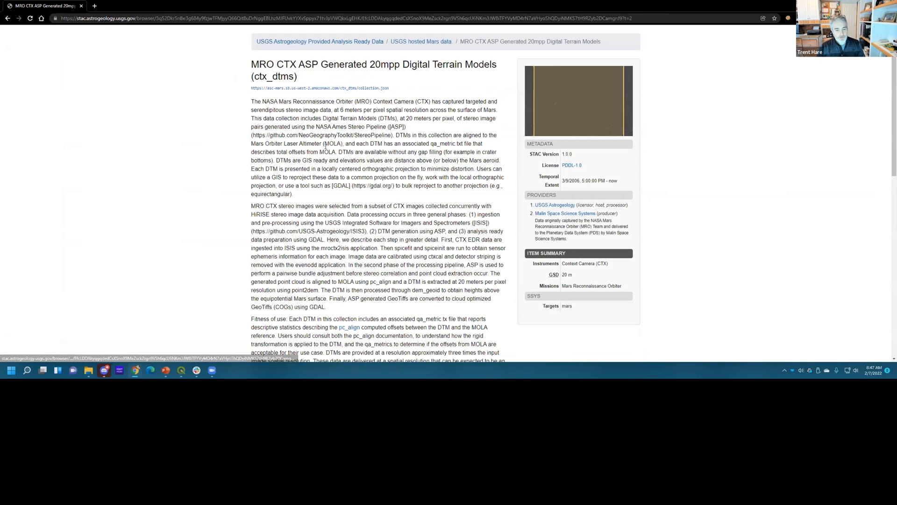
- Examine the CTX digital terrain model collection's description, fitness of use notes and item list
{"action": "scroll", "coordinate": [318, 144], "scroll_direction": "down", "scroll_amount": 4}
{"action": "scroll", "coordinate": [322, 147], "scroll_direction": "down", "scroll_amount": 2}
{"action": "scroll", "coordinate": [348, 158], "scroll_direction": "up", "scroll_amount": 1}
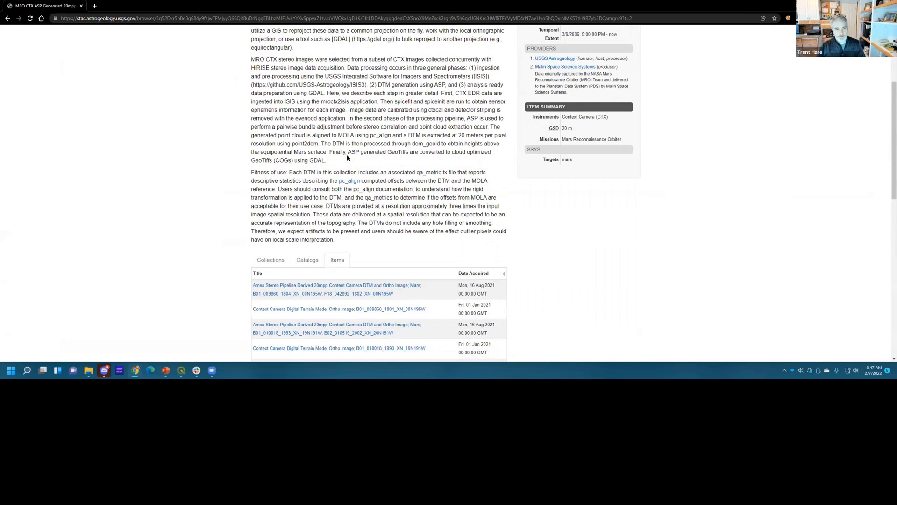
{"action": "scroll", "coordinate": [340, 160], "scroll_direction": "up", "scroll_amount": 5}
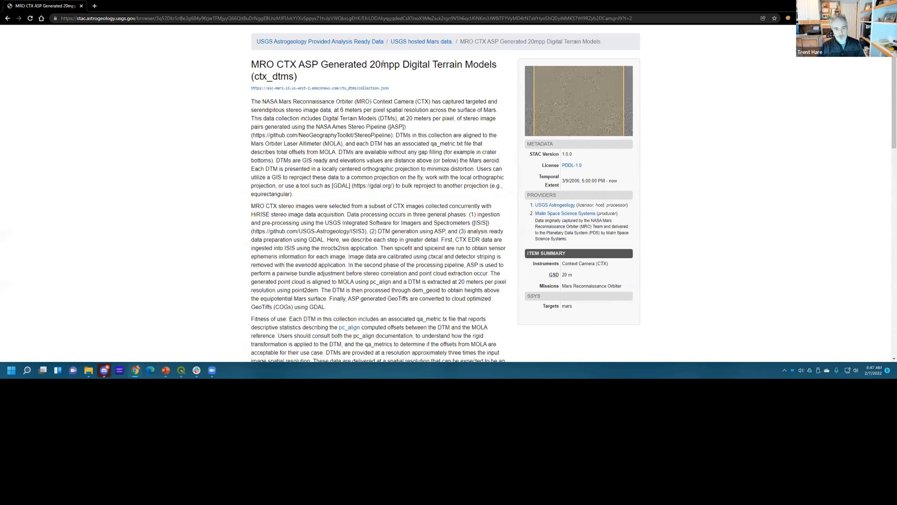
{"action": "scroll", "coordinate": [344, 169], "scroll_direction": "down", "scroll_amount": 5}
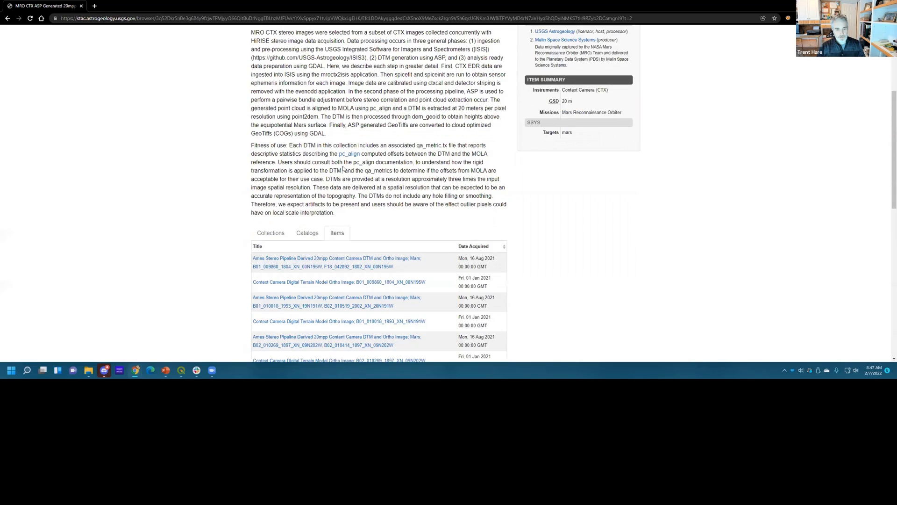
{"action": "scroll", "coordinate": [344, 169], "scroll_direction": "down", "scroll_amount": 3}
{"action": "scroll", "coordinate": [427, 140], "scroll_direction": "up", "scroll_amount": 5}
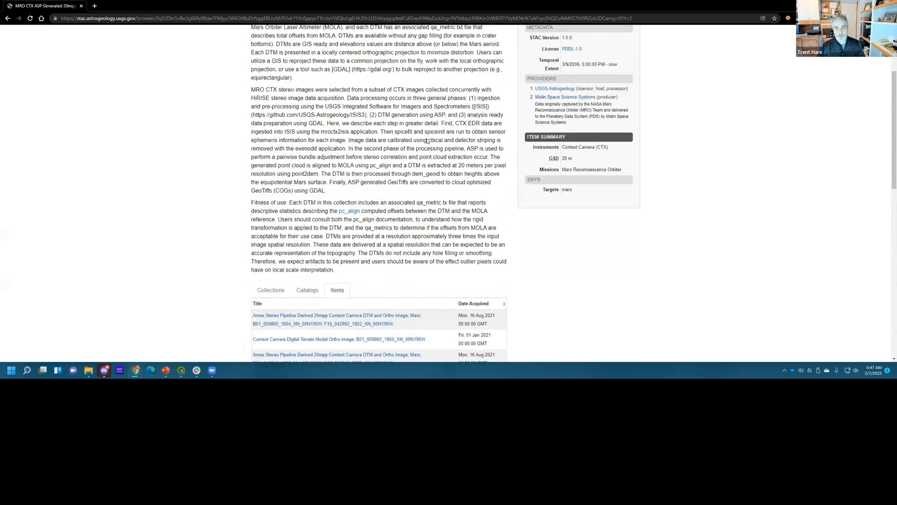
{"action": "scroll", "coordinate": [426, 140], "scroll_direction": "up", "scroll_amount": 2}
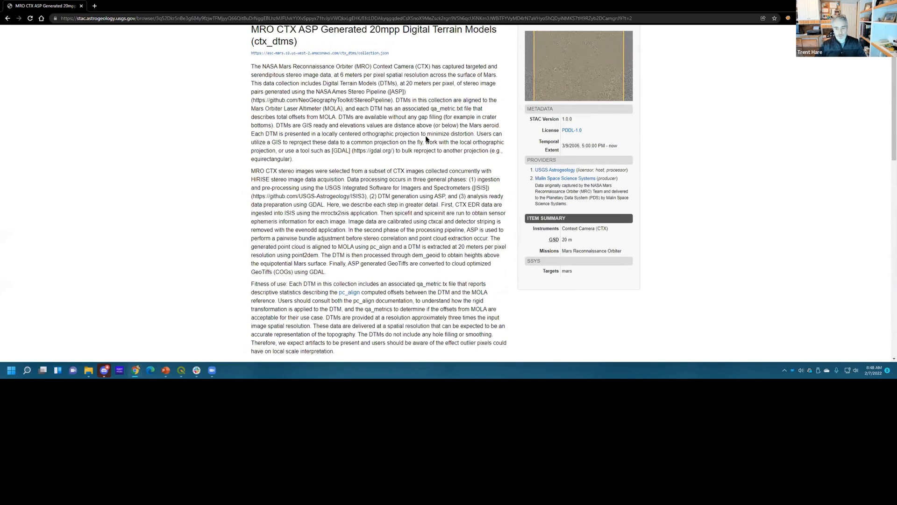
- Open the DTM and ortho item B01_010018_1993_XN_19N191W, B02_010519_2002_XN_20N191W in the CTX collection and copy the link address of its Orthoimage asset
{"action": "scroll", "coordinate": [427, 139], "scroll_direction": "up", "scroll_amount": 1}
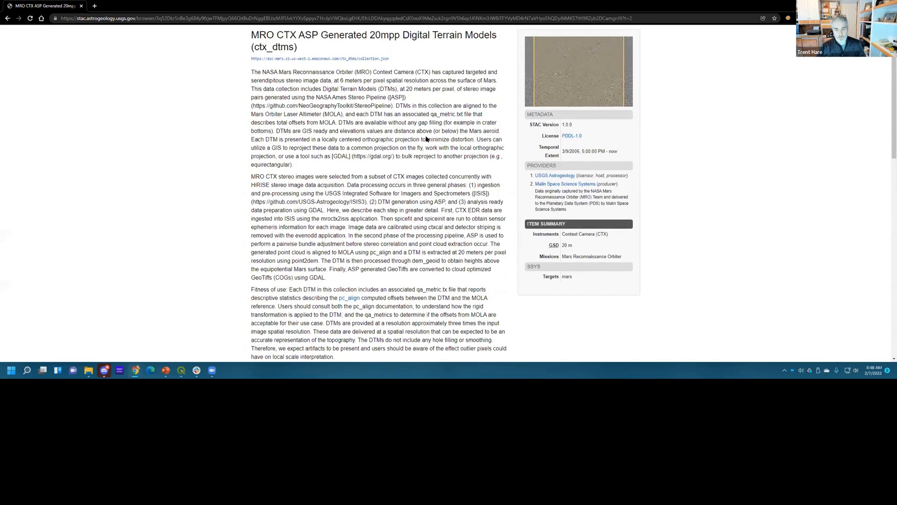
{"action": "scroll", "coordinate": [427, 139], "scroll_direction": "up", "scroll_amount": 1}
{"action": "scroll", "coordinate": [363, 228], "scroll_direction": "down", "scroll_amount": 5}
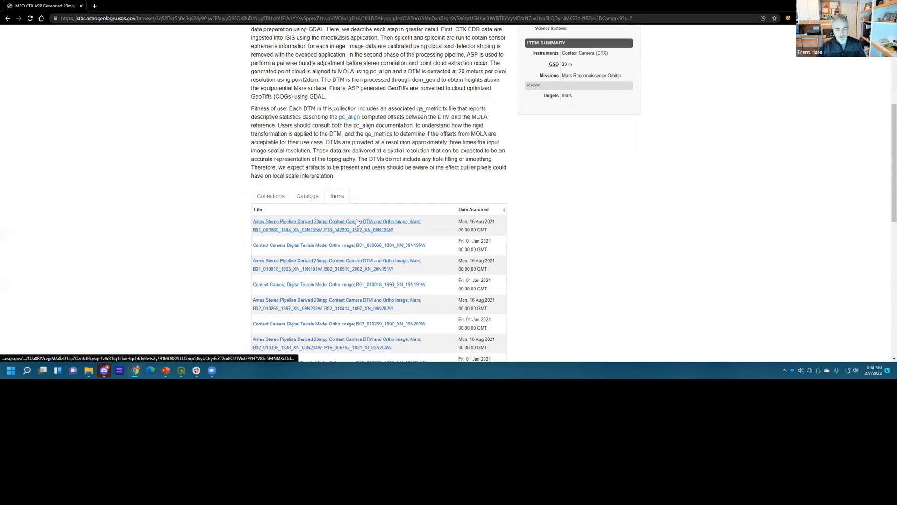
{"action": "left_click", "coordinate": [341, 260]}
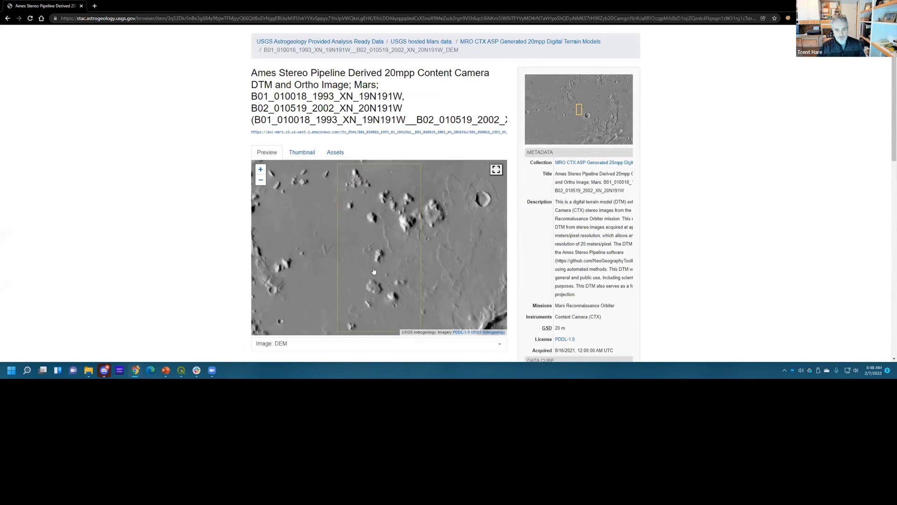
{"action": "left_click", "coordinate": [335, 152]}
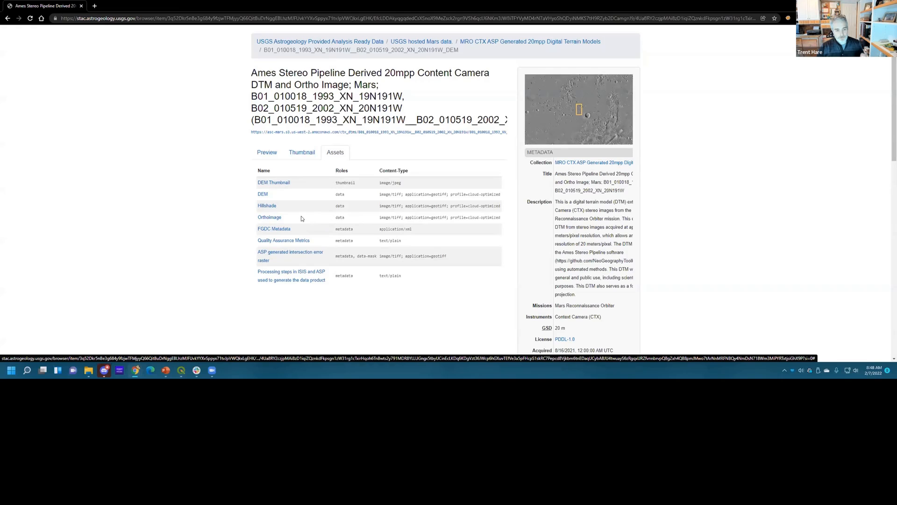
{"action": "right_click", "coordinate": [277, 219]}
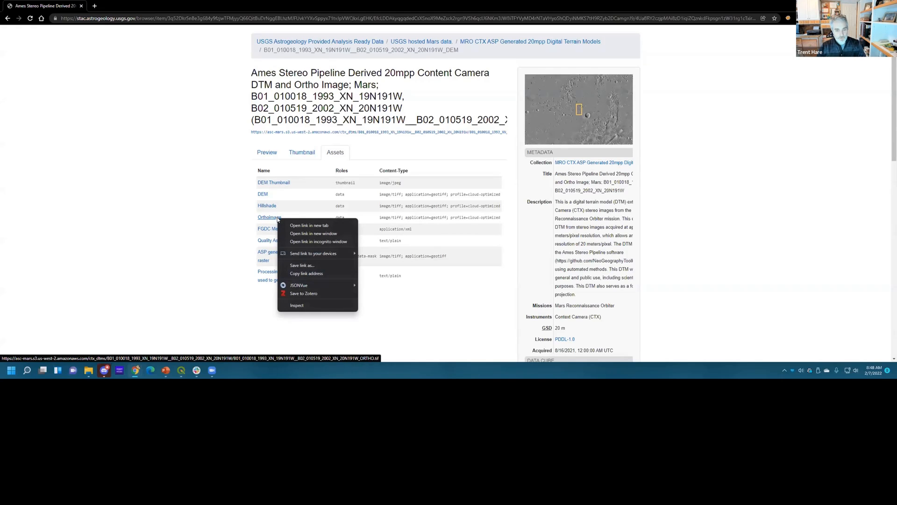
{"action": "left_click", "coordinate": [322, 272]}
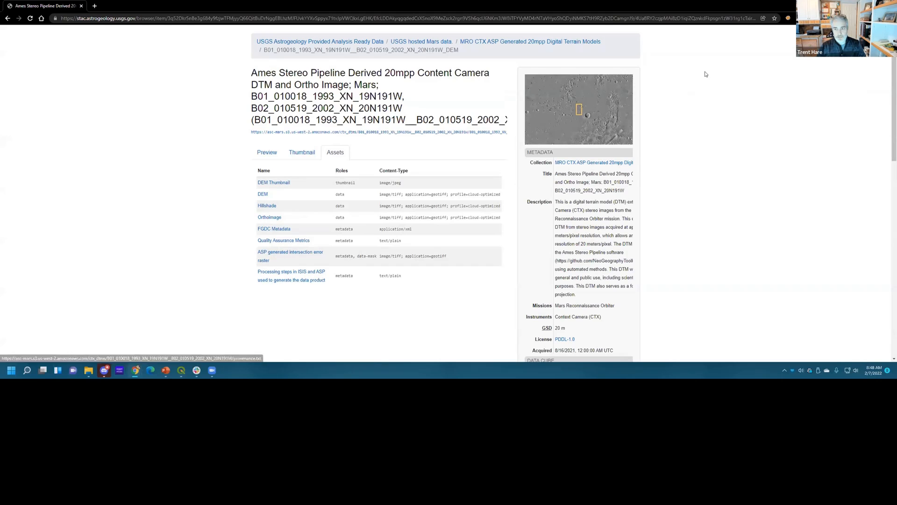
- Switch to QGIS, add the copied orthoimage link as a raster layer using the HTTP/HTTPS/FTP protocol, and zoom to the new layer
{"action": "left_click", "coordinate": [857, 6]}
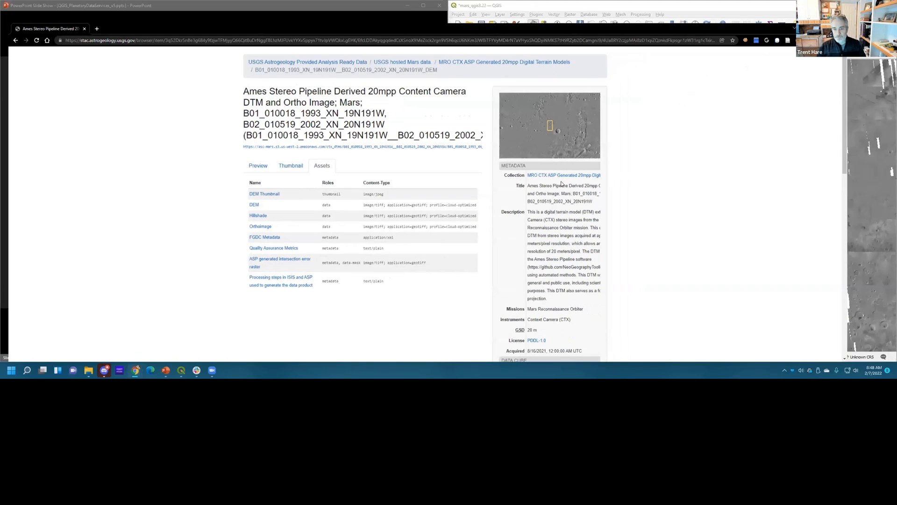
{"action": "left_click", "coordinate": [661, 5]}
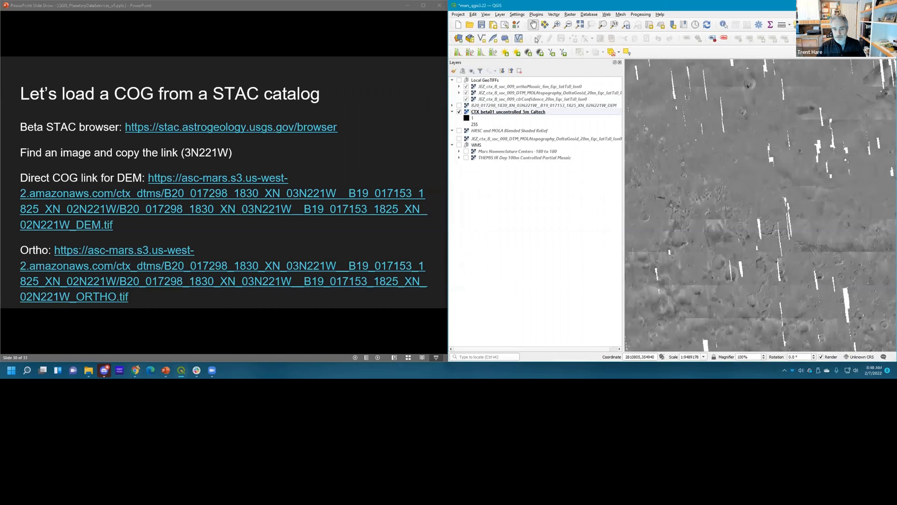
{"action": "left_click", "coordinate": [458, 38]}
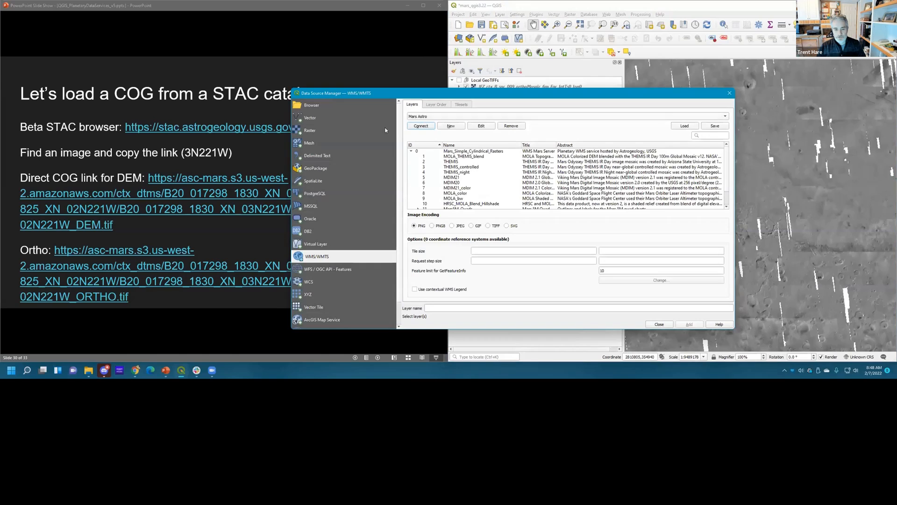
{"action": "left_click", "coordinate": [310, 130]}
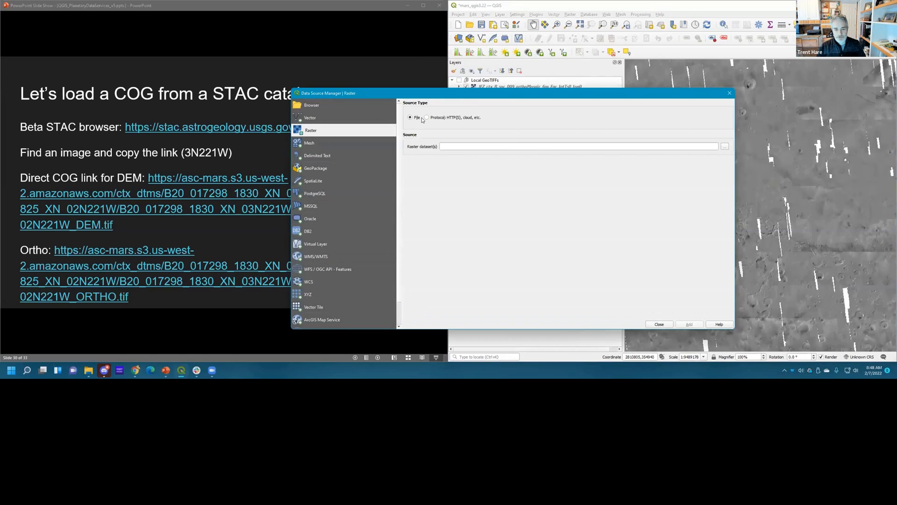
{"action": "left_click", "coordinate": [426, 117]}
{"action": "left_click", "coordinate": [472, 155]}
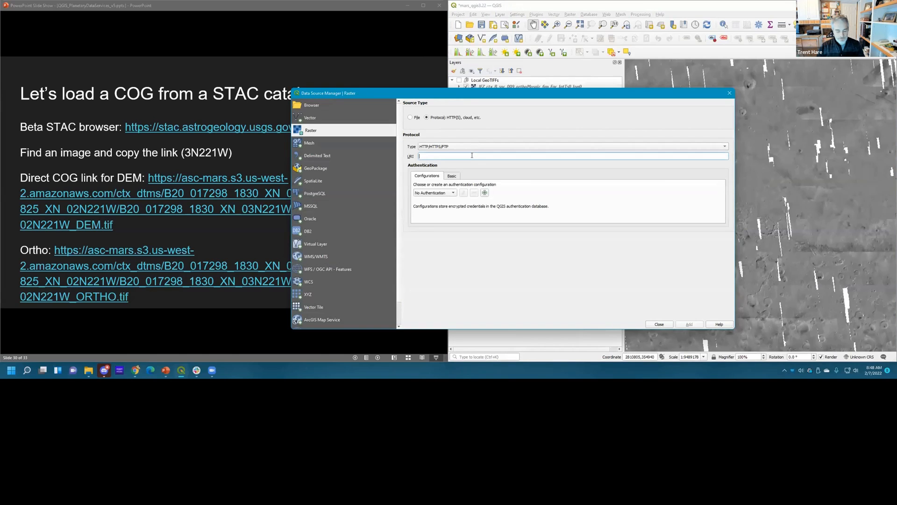
{"action": "key", "text": "ctrl+v"}
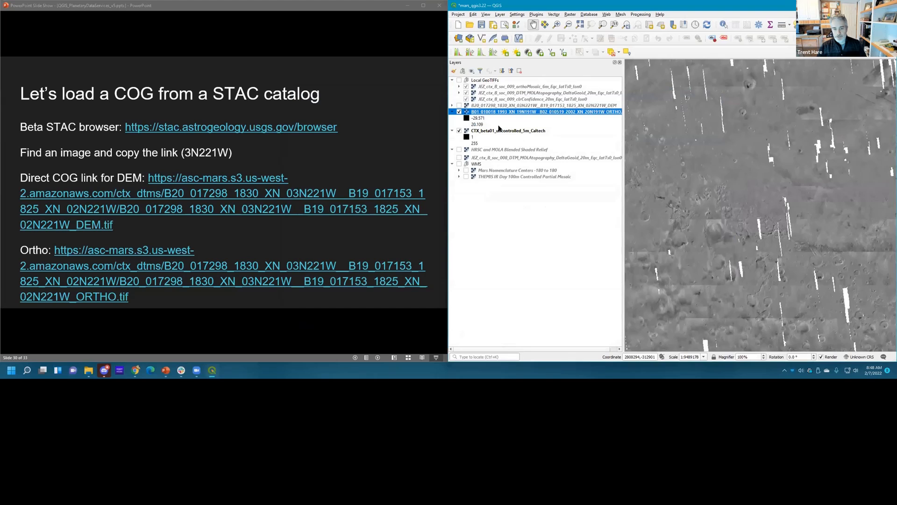
{"action": "right_click", "coordinate": [481, 111]}
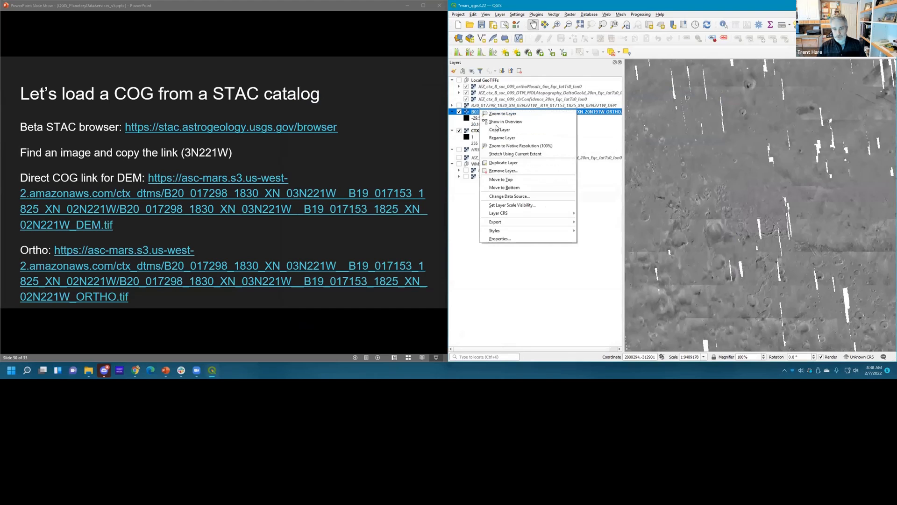
{"action": "left_click", "coordinate": [504, 114]}
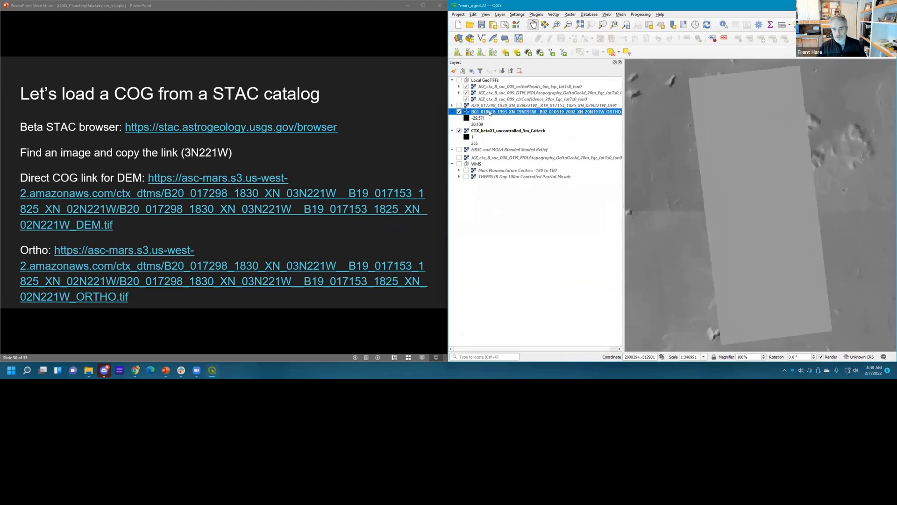
- Set the B01_010018 ORTHO layer's contrast enhancement to Stretch and Clip to MinMax with a cumulative count cut of 2.0 to 98.0%
{"action": "double_click", "coordinate": [489, 113]}
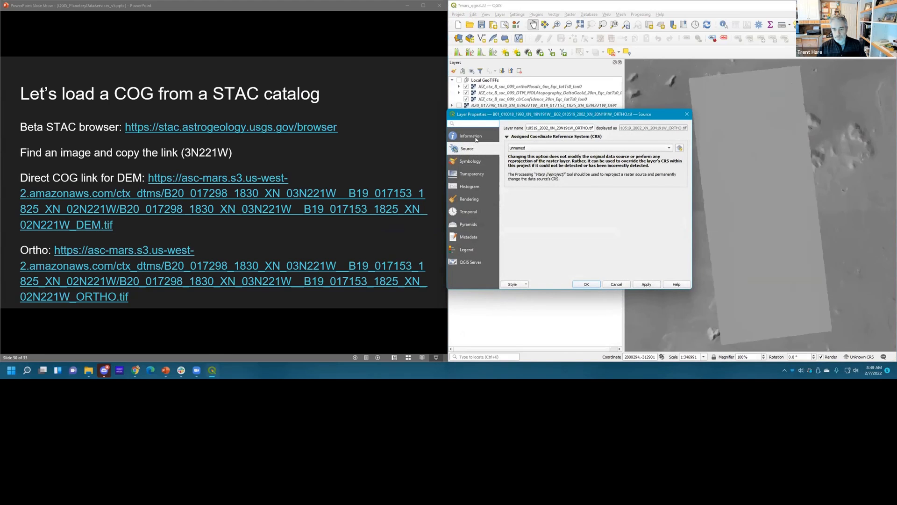
{"action": "left_click", "coordinate": [477, 159]}
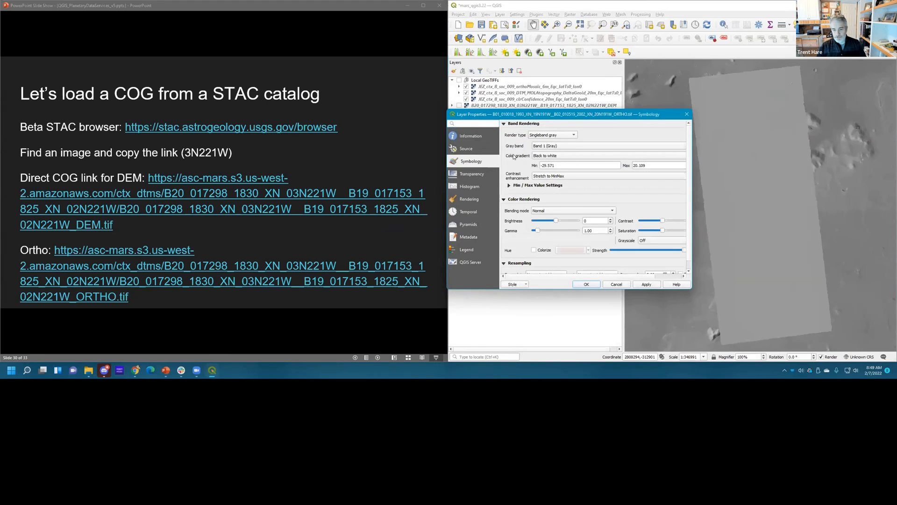
{"action": "left_click", "coordinate": [590, 155]}
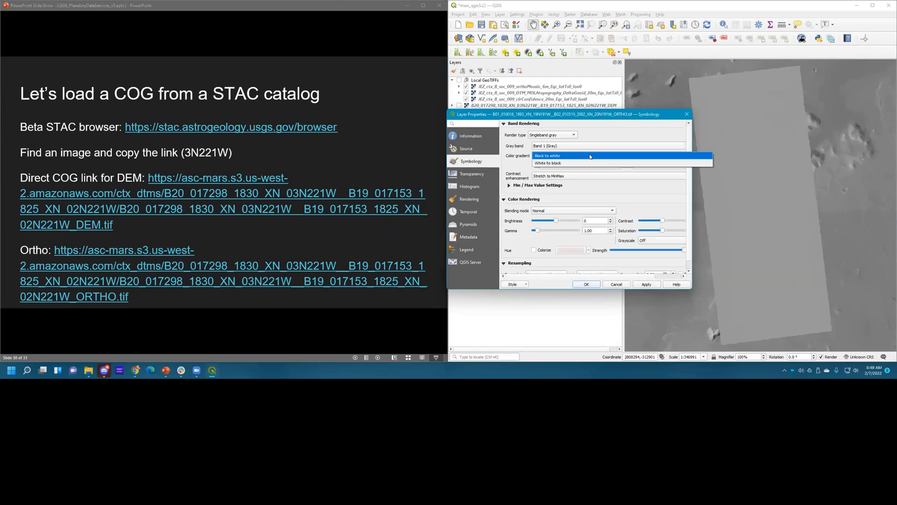
{"action": "left_click", "coordinate": [584, 174]}
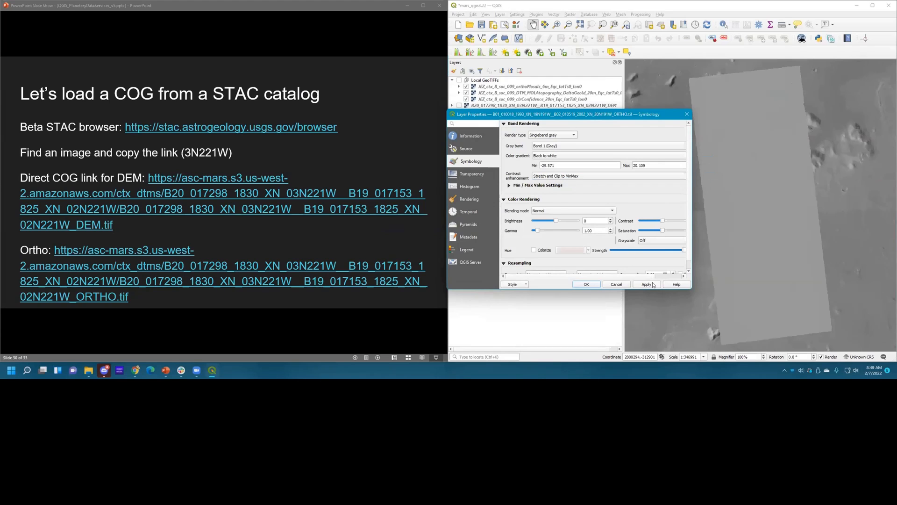
{"action": "left_click", "coordinate": [538, 185]}
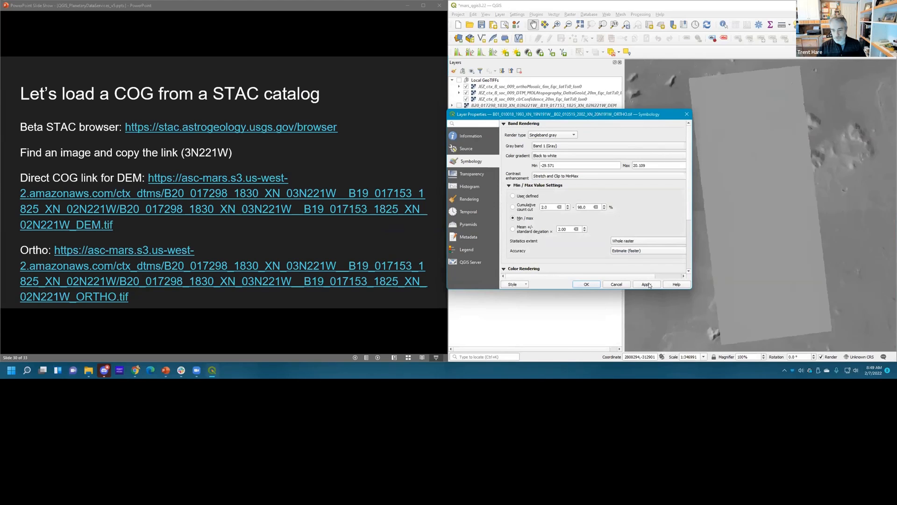
{"action": "left_click", "coordinate": [632, 250]}
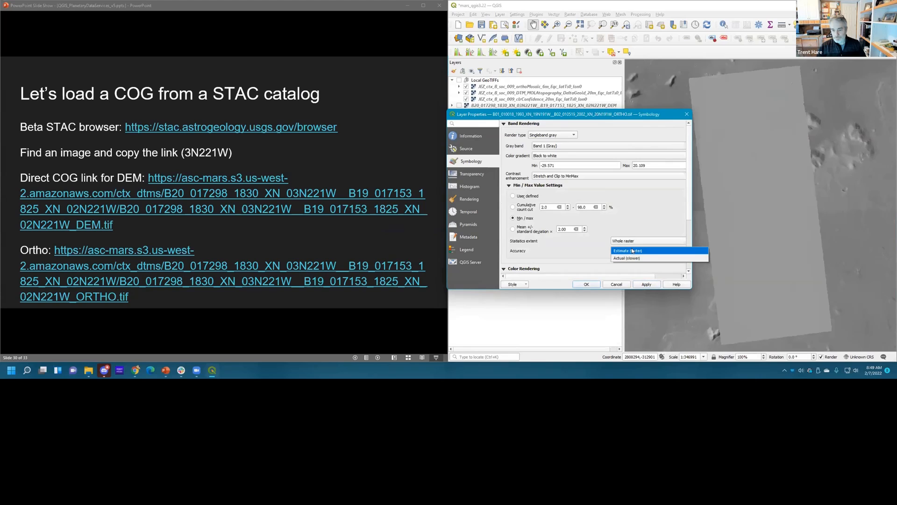
{"action": "left_click", "coordinate": [632, 251]}
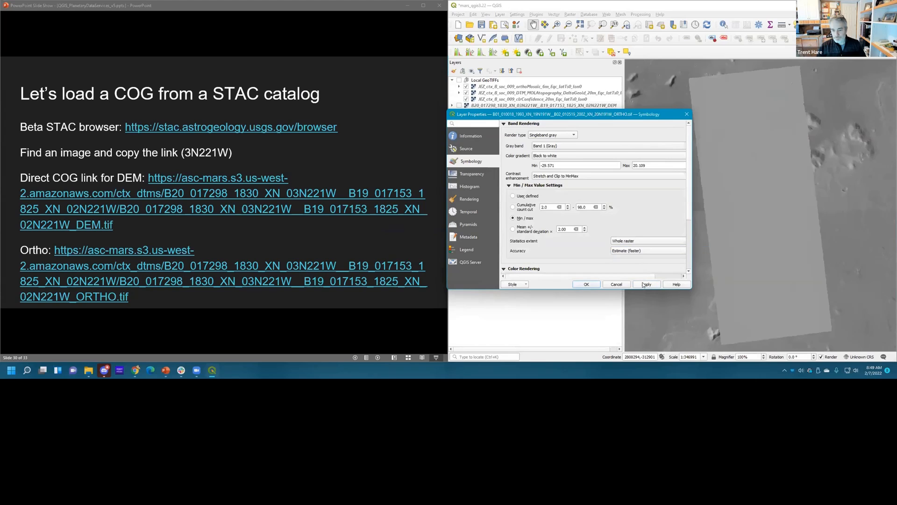
{"action": "left_click", "coordinate": [531, 206]}
{"action": "left_click", "coordinate": [646, 284]}
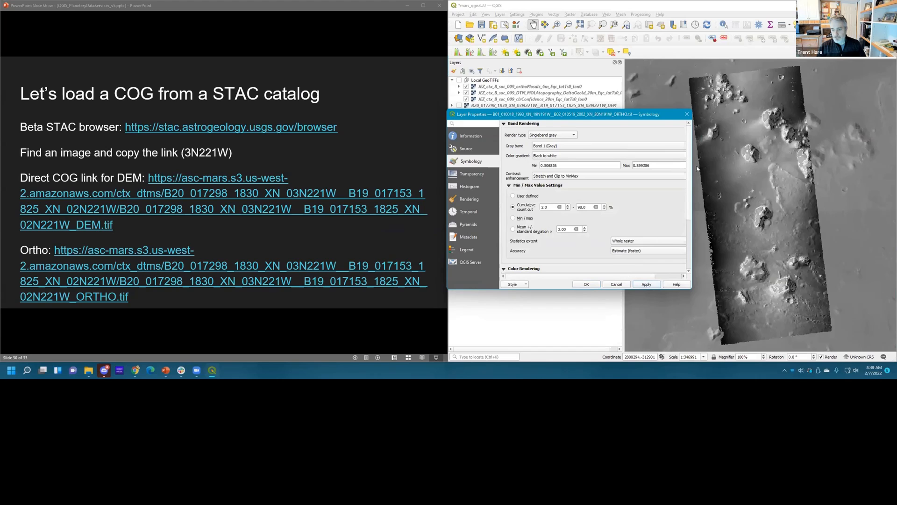
{"action": "left_click", "coordinate": [586, 284]}
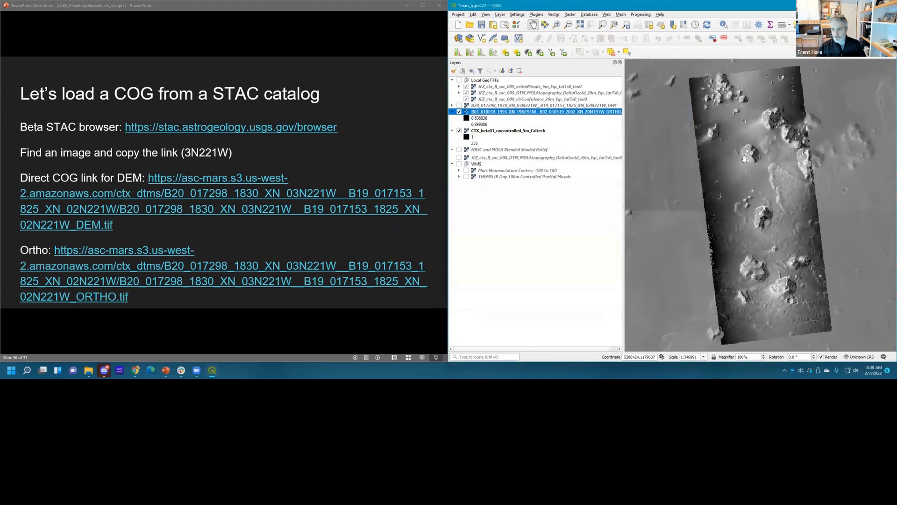
- Inspect the ORTHO image's hills up close and hide the layer to compare it with the CTX mosaic beneath
{"action": "left_click_drag", "start_coordinate": [744, 159], "coordinate": [700, 175]}
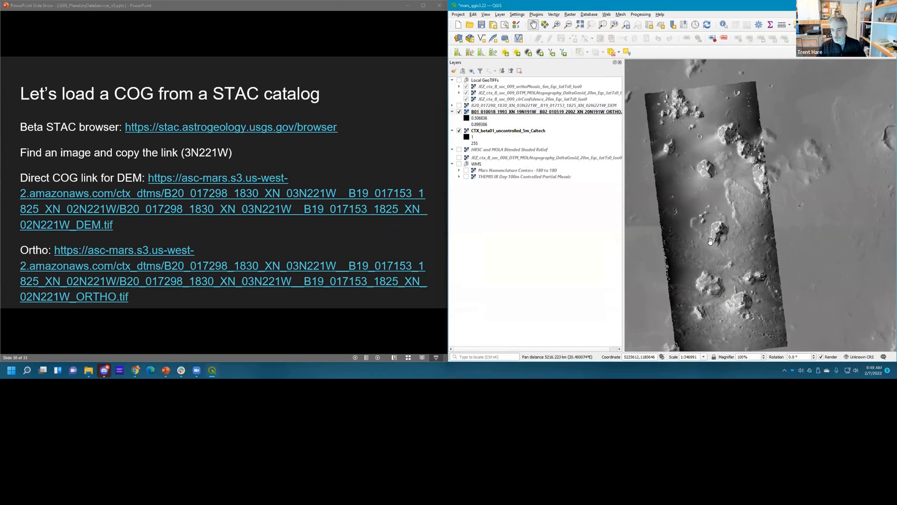
{"action": "scroll", "coordinate": [710, 241], "scroll_direction": "up", "scroll_amount": 2}
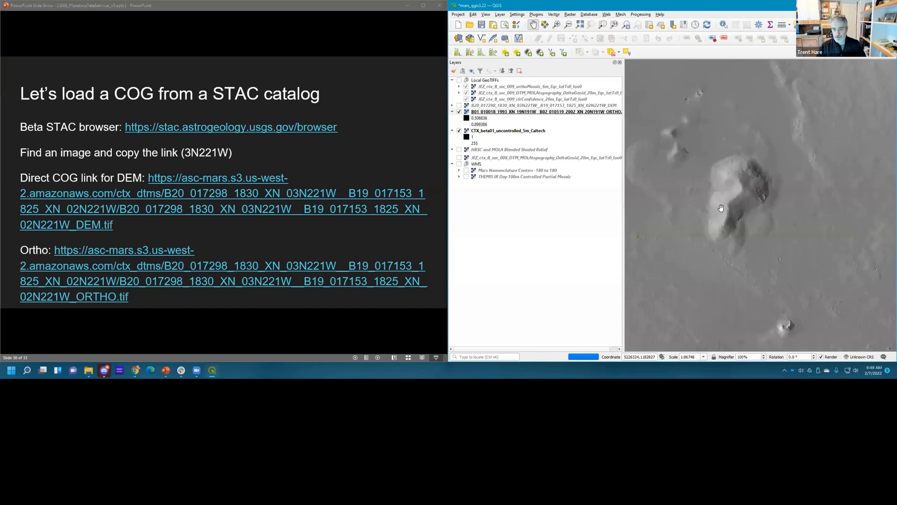
{"action": "scroll", "coordinate": [721, 208], "scroll_direction": "down", "scroll_amount": 1}
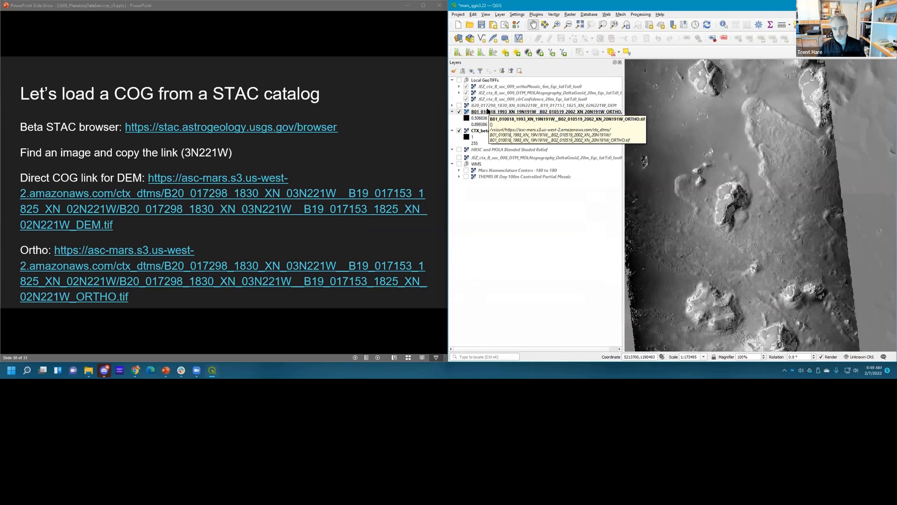
{"action": "left_click", "coordinate": [459, 112]}
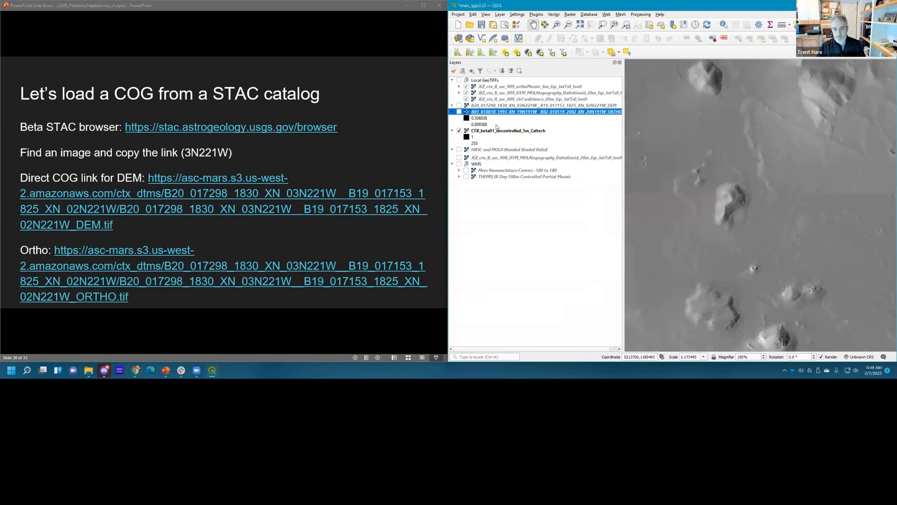
- Zoom to the B20_017298_1830_XN_03N221W__B19_017153_1825_XN_02N221W_DEM layer and make it visible
{"action": "right_click", "coordinate": [496, 106]}
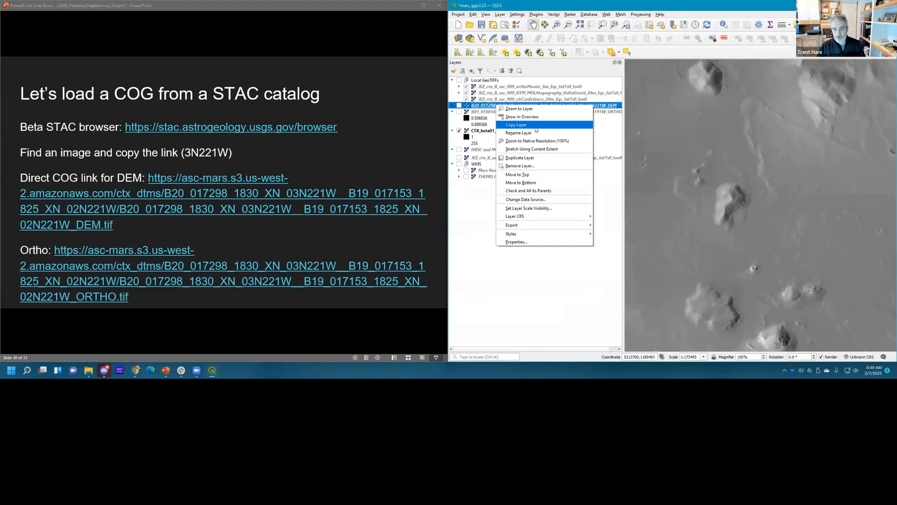
{"action": "left_click", "coordinate": [528, 109]}
{"action": "left_click", "coordinate": [459, 105]}
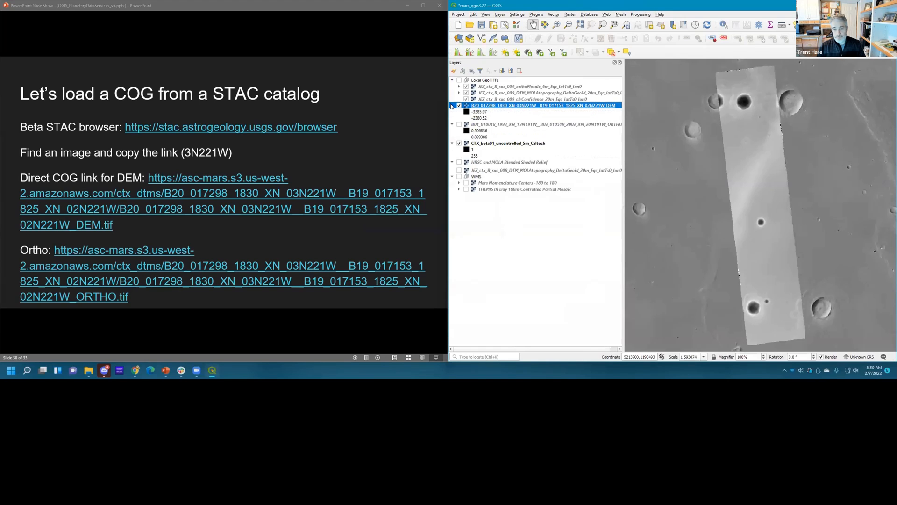
- Render the B20_017298 DEM layer as a hillshade with a Z factor of 2, and hide the layer to compare it with the mosaic
{"action": "right_click", "coordinate": [490, 105]}
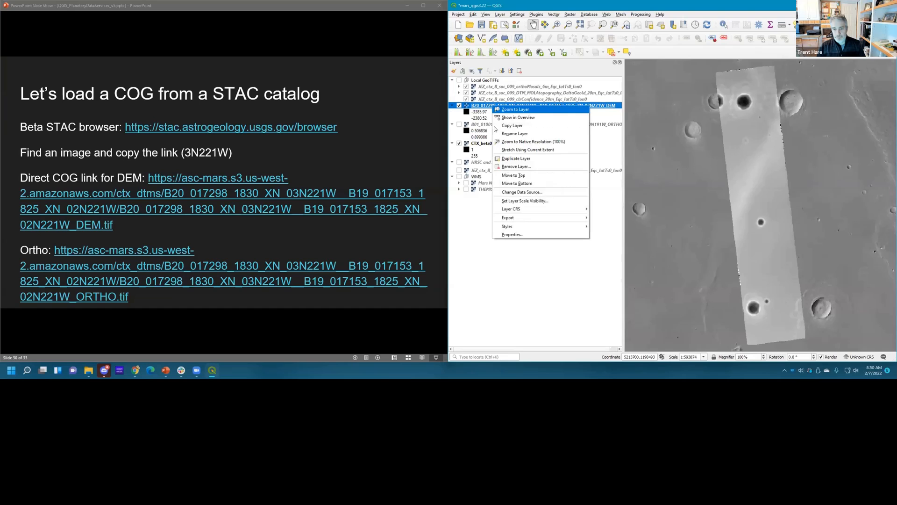
{"action": "left_click", "coordinate": [524, 235]}
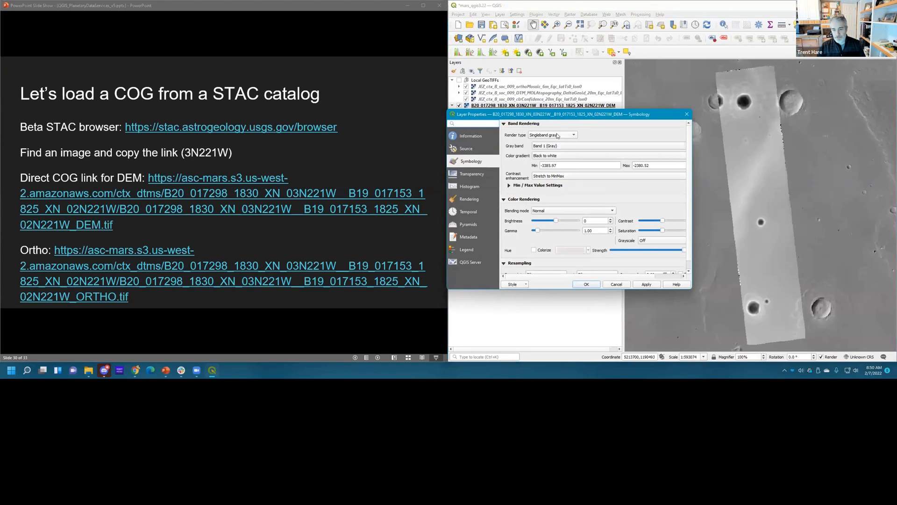
{"action": "left_click", "coordinate": [556, 135]}
{"action": "left_click", "coordinate": [556, 148]}
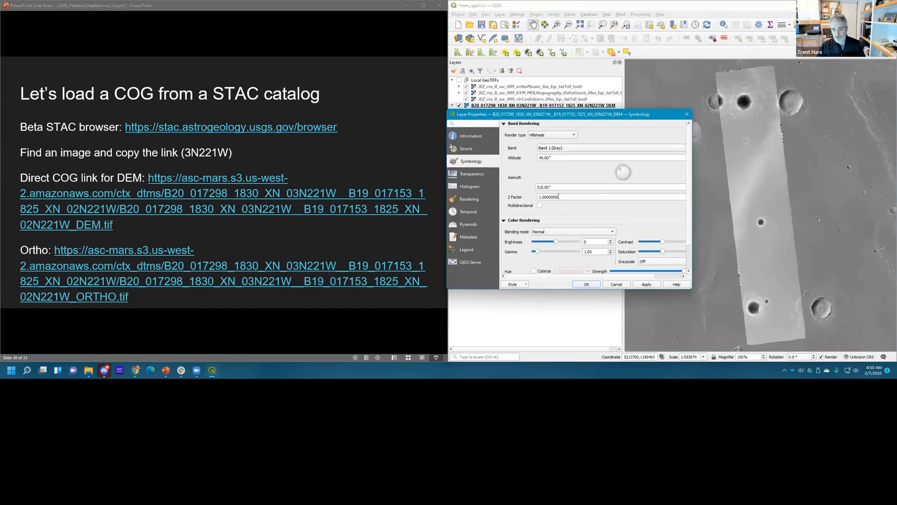
{"action": "left_click_drag", "start_coordinate": [559, 197], "coordinate": [519, 198]}
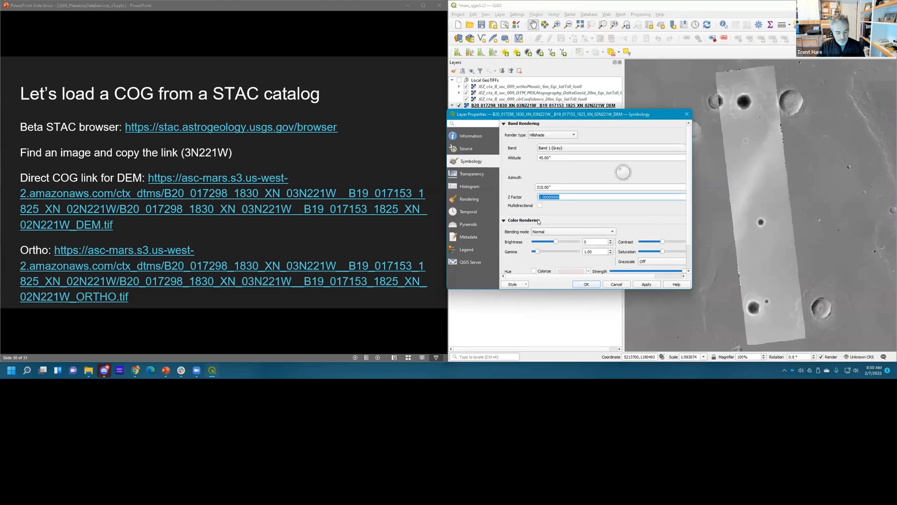
{"action": "type", "text": "2"}
{"action": "left_click", "coordinate": [645, 285]}
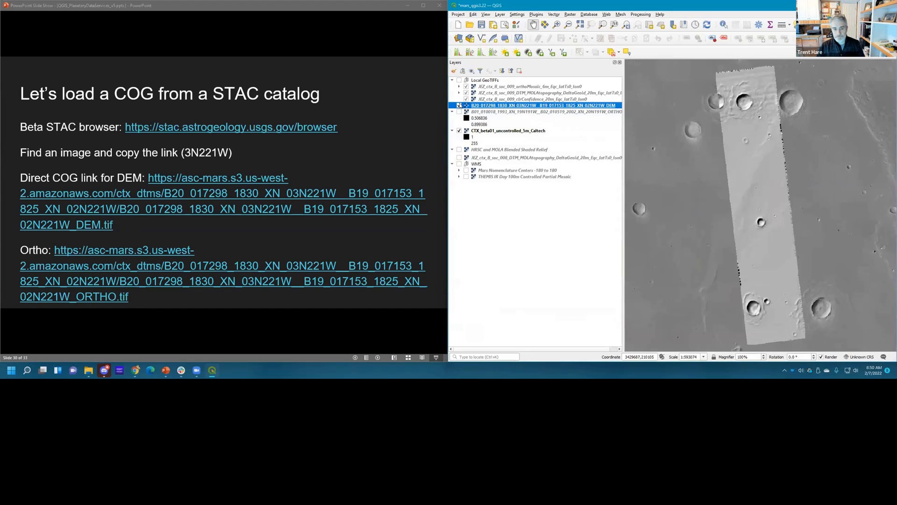
{"action": "left_click", "coordinate": [459, 105]}
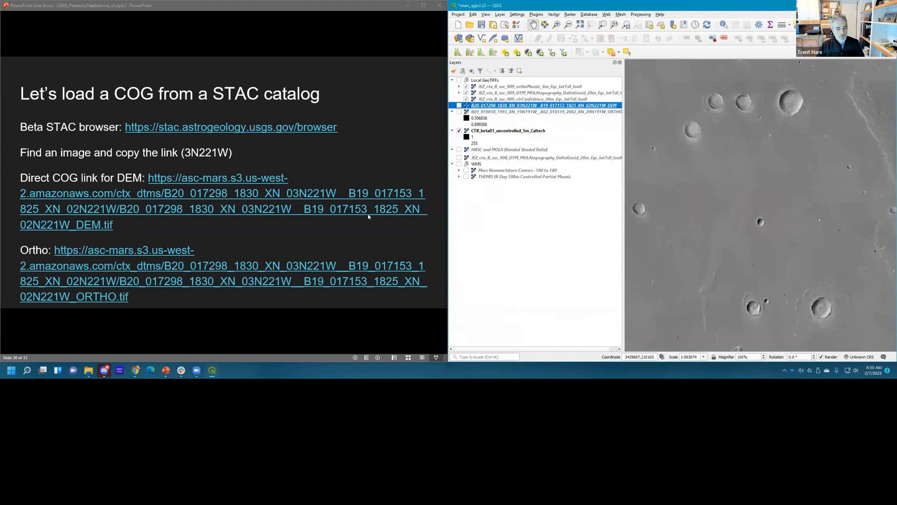
- Page through the remaining PowerPoint slides on loading a COG from a STAC catalog, ending on the Loaded COG slide
{"action": "left_click", "coordinate": [367, 228]}
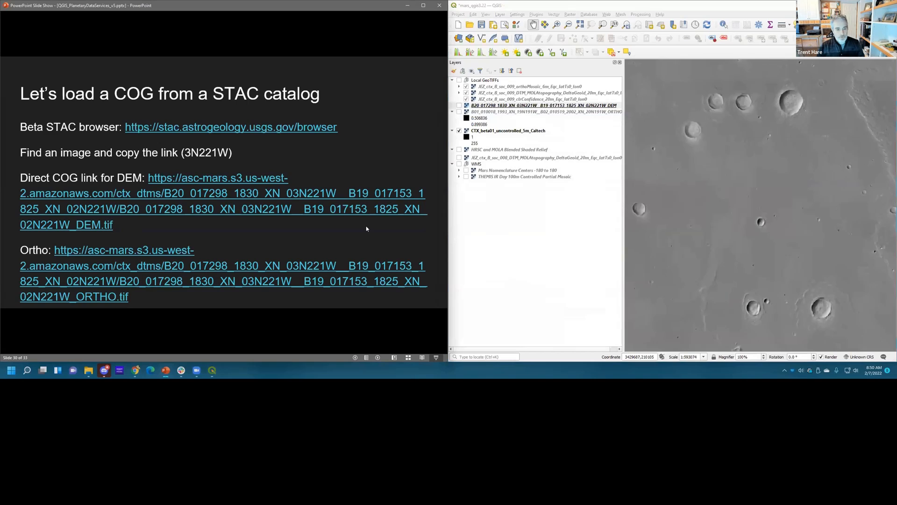
{"action": "left_click", "coordinate": [367, 228]}
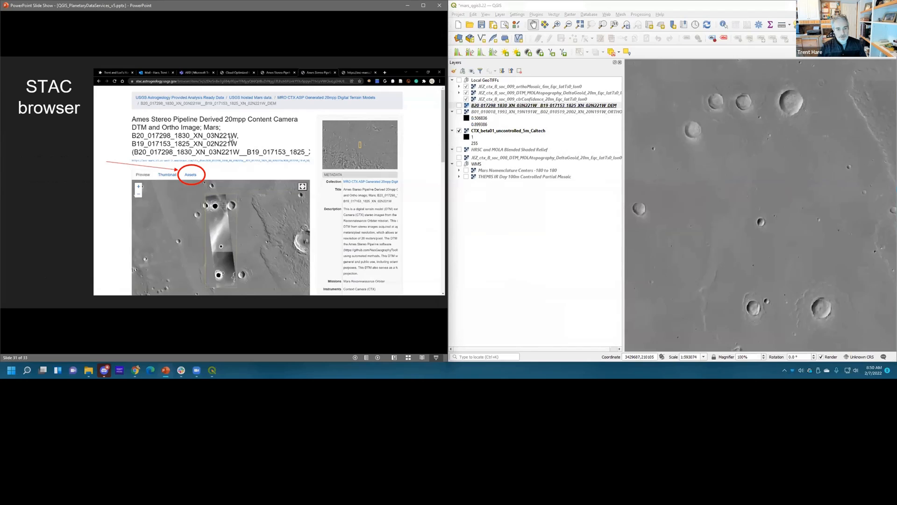
{"action": "left_click", "coordinate": [231, 139]}
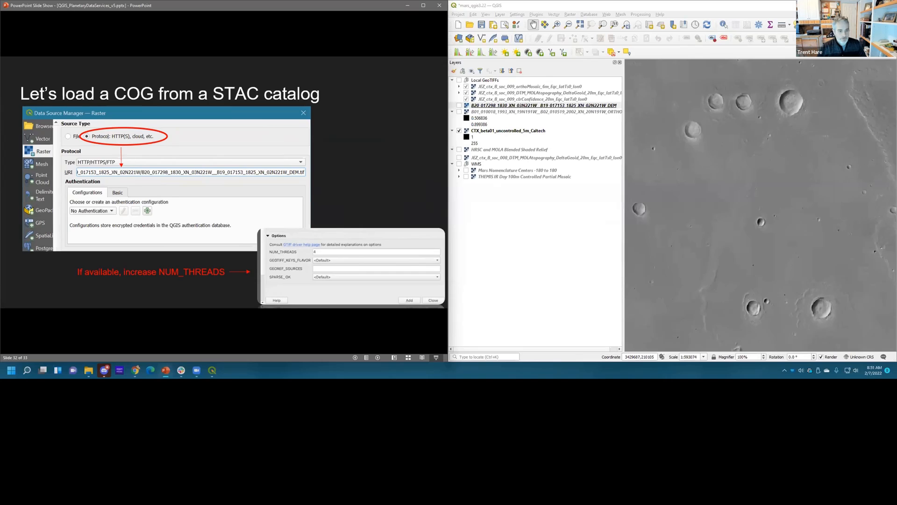
{"action": "key", "text": "Right"}
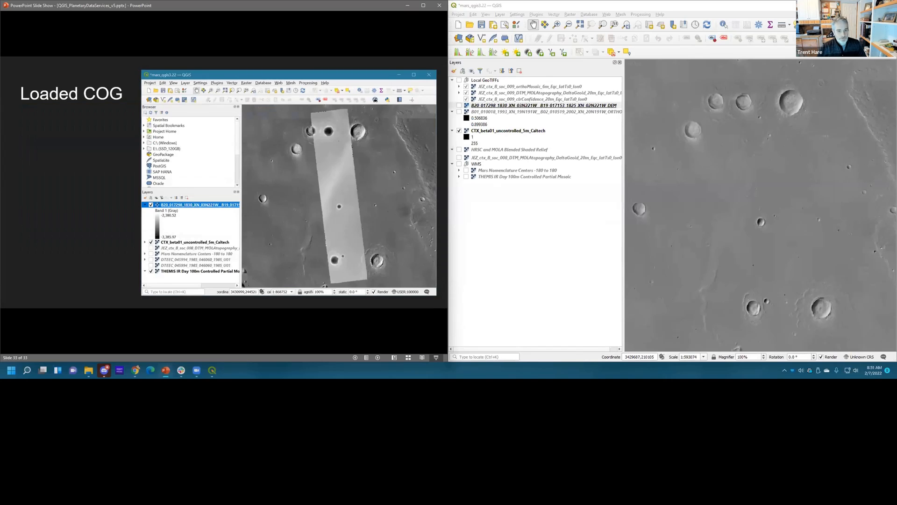
{"action": "key", "text": "Right"}
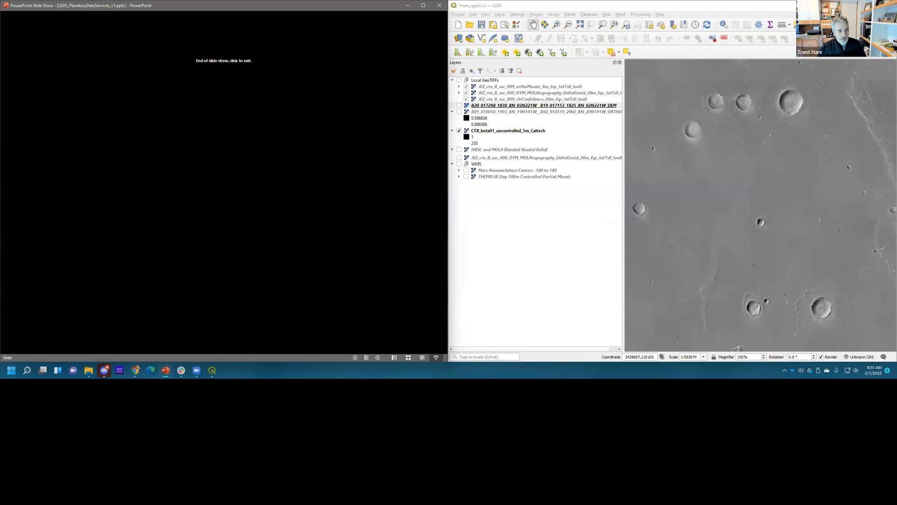
{"action": "key", "text": "Left"}
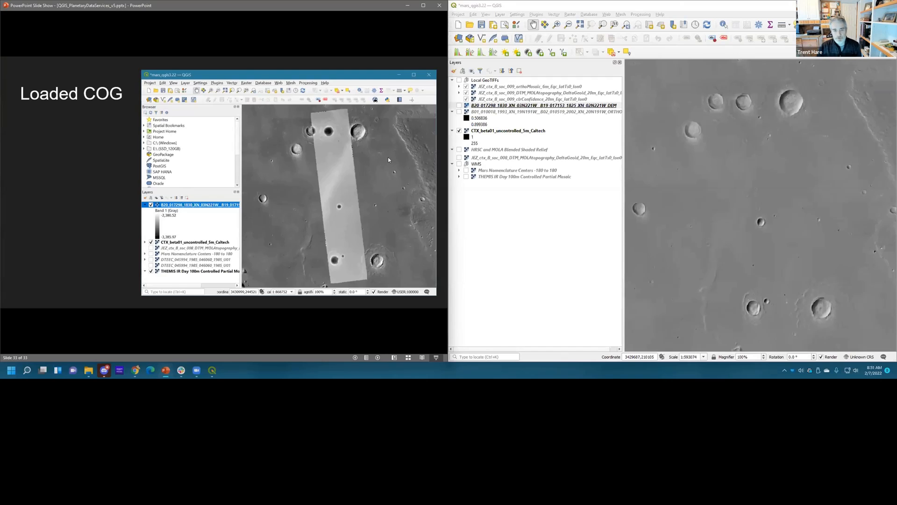
{"action": "left_click", "coordinate": [446, 65]}
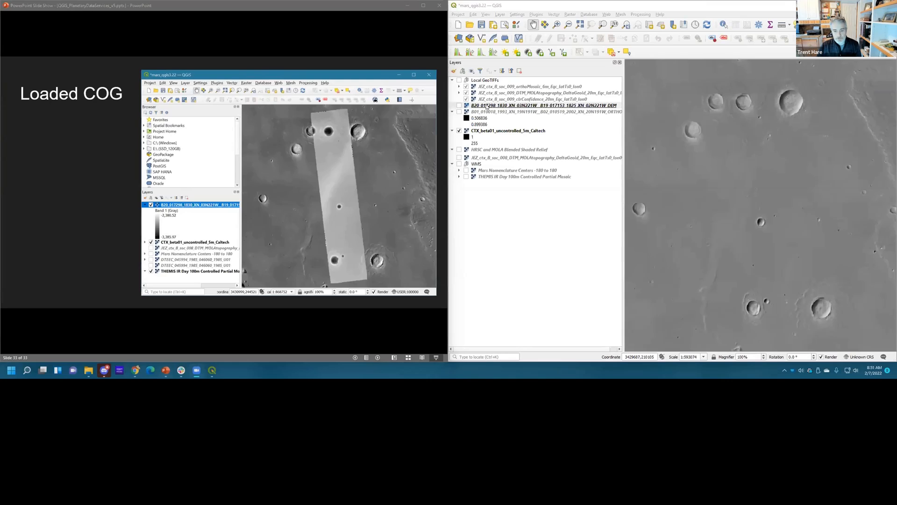
{"action": "left_click", "coordinate": [338, 9]}
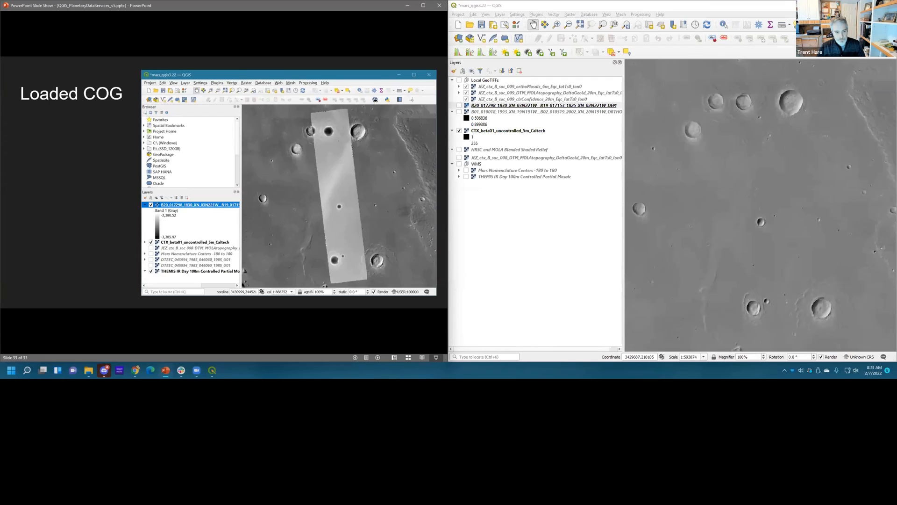
{"action": "left_click", "coordinate": [456, 107]}
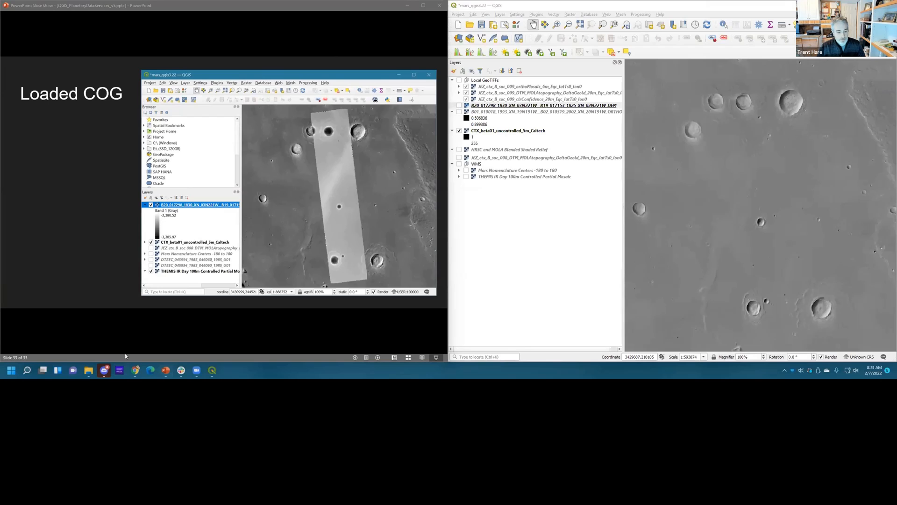
- Switch to the STAC browser in Chrome and go back to the top-level USGS Astrogeology Provided Analysis Ready Data catalog
{"action": "mouse_move", "coordinate": [136, 370]}
{"action": "left_click", "coordinate": [156, 336]}
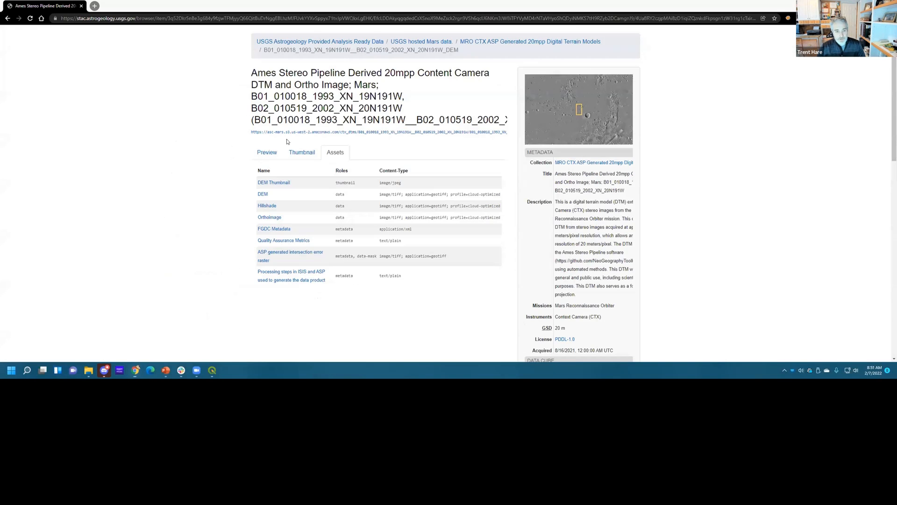
{"action": "left_click", "coordinate": [7, 19]}
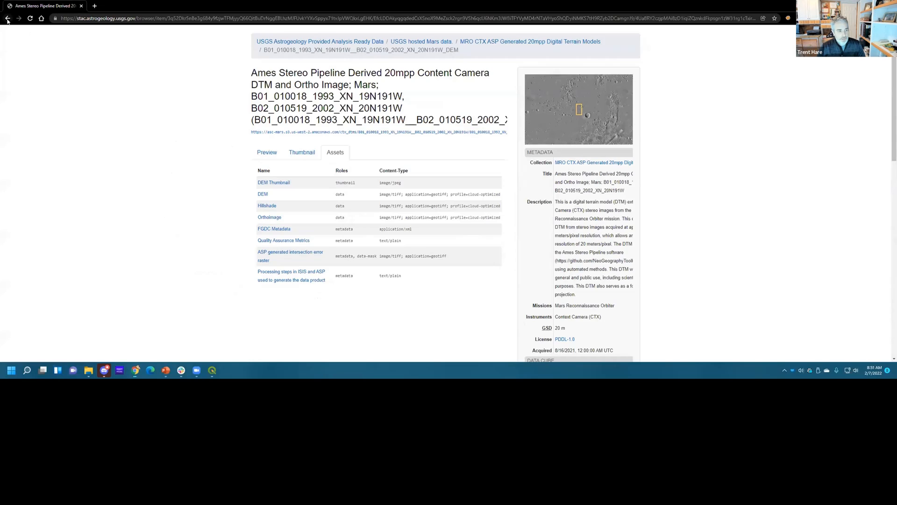
{"action": "left_click", "coordinate": [8, 18]}
{"action": "left_click", "coordinate": [8, 18]}
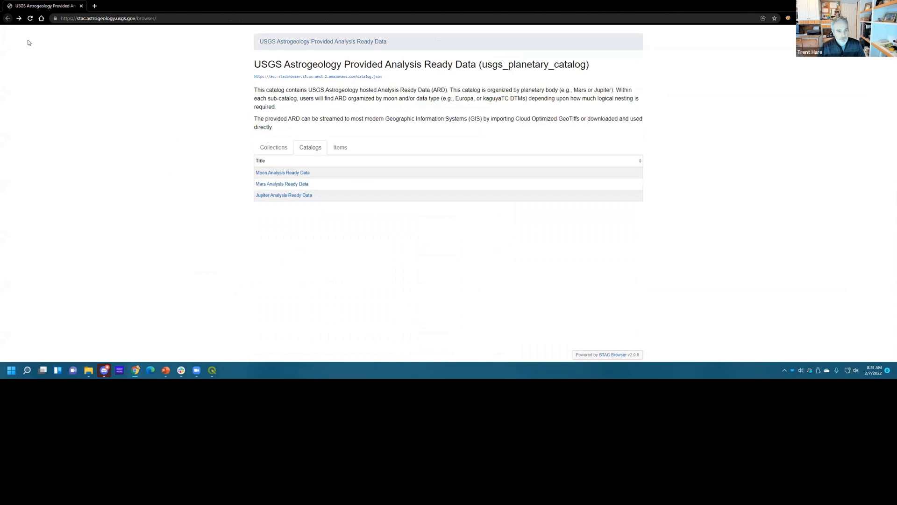
- Browse the Moon catalog down to the monoscopic Kaguya/SELENE Terrain Camera images, and return to the top-level catalog
{"action": "left_click", "coordinate": [261, 174]}
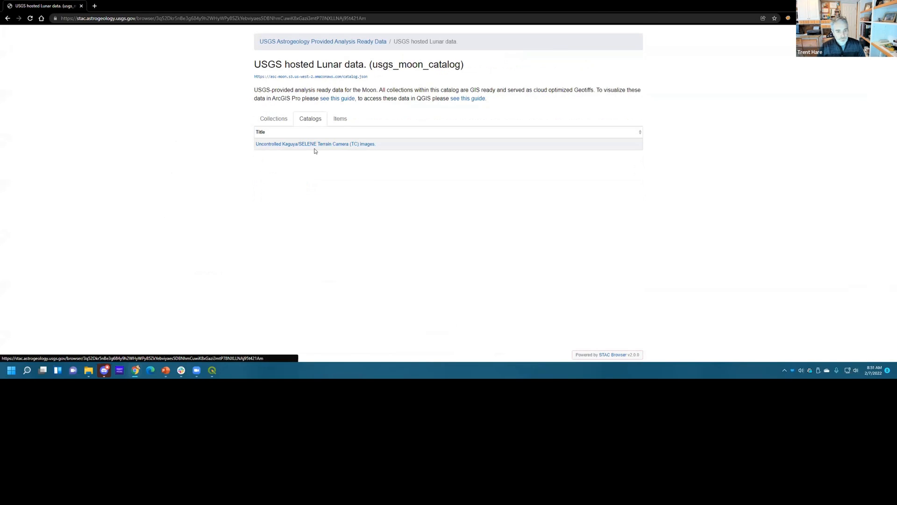
{"action": "left_click", "coordinate": [318, 147]}
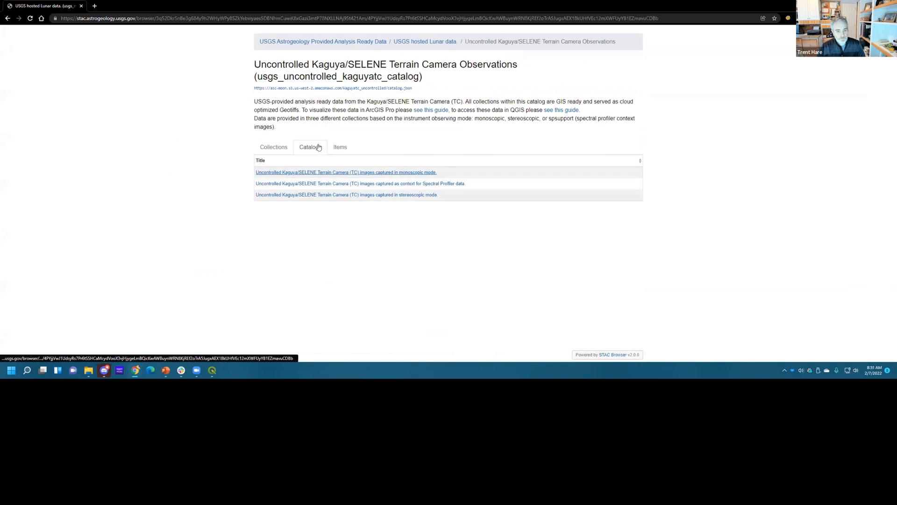
{"action": "left_click", "coordinate": [326, 175]}
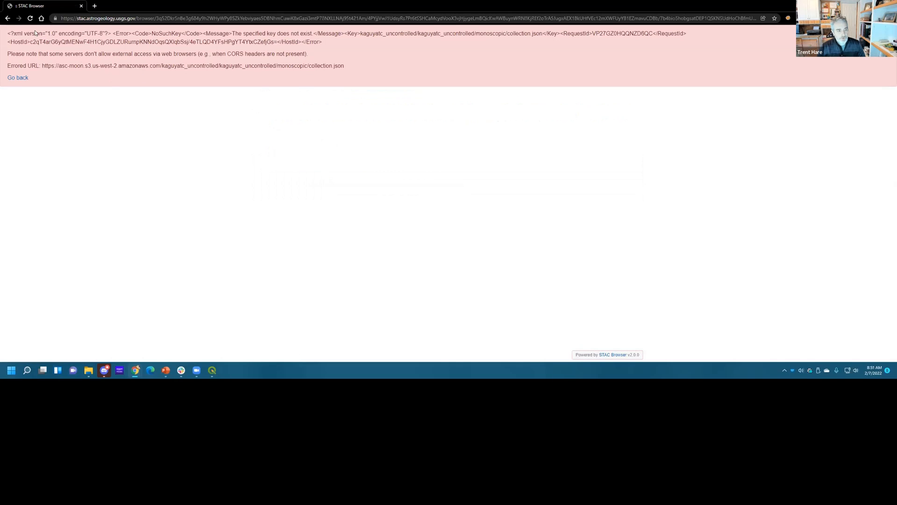
{"action": "left_click", "coordinate": [6, 19]}
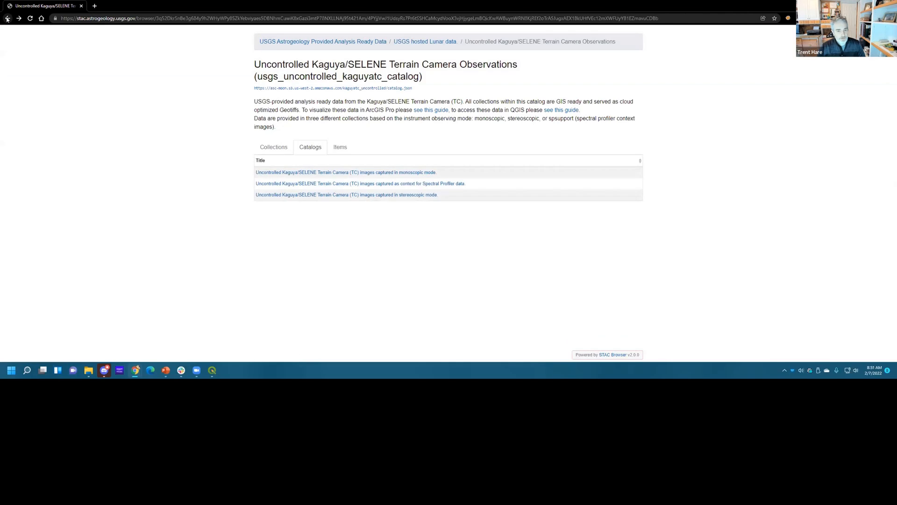
{"action": "left_click", "coordinate": [7, 19]}
{"action": "left_click", "coordinate": [7, 19]}
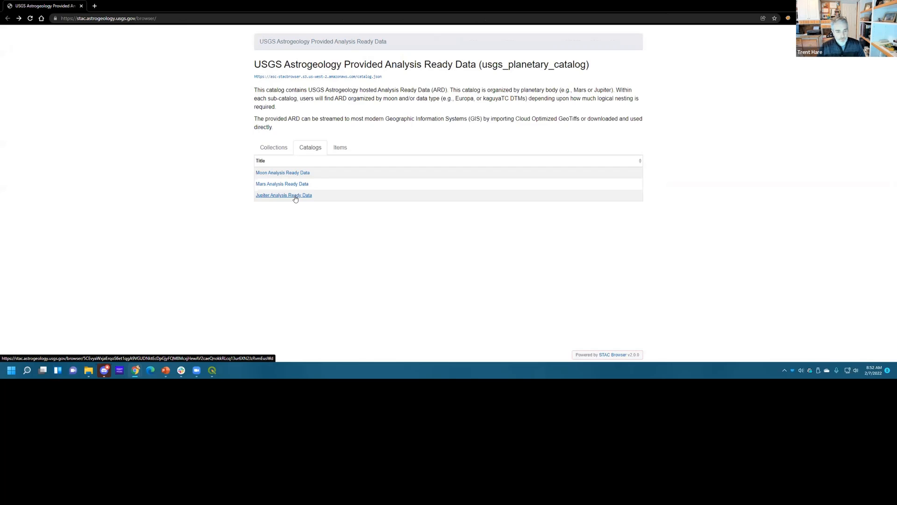
- Look into the Europa catalog within Jupiter Analysis Ready Data, and return to the top-level catalog
{"action": "left_click", "coordinate": [295, 195]}
{"action": "left_click", "coordinate": [298, 152]}
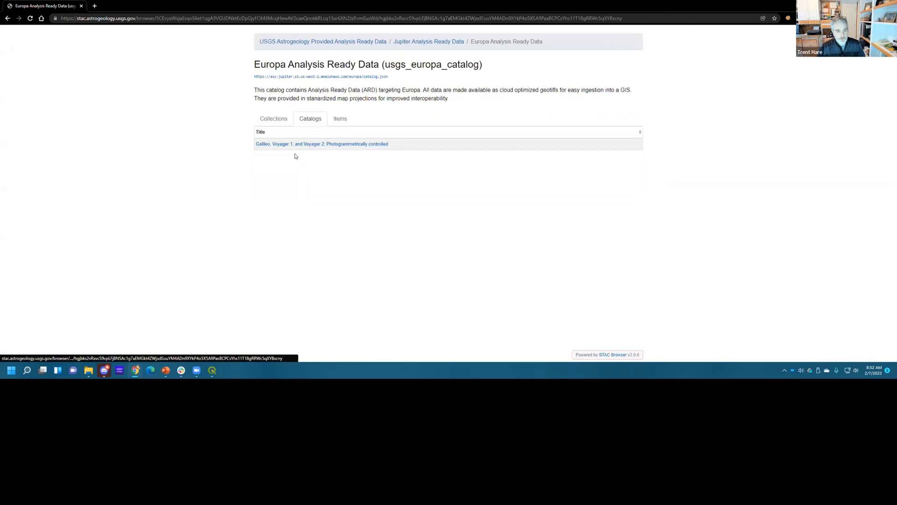
{"action": "left_click", "coordinate": [8, 18]}
{"action": "left_click", "coordinate": [8, 18]}
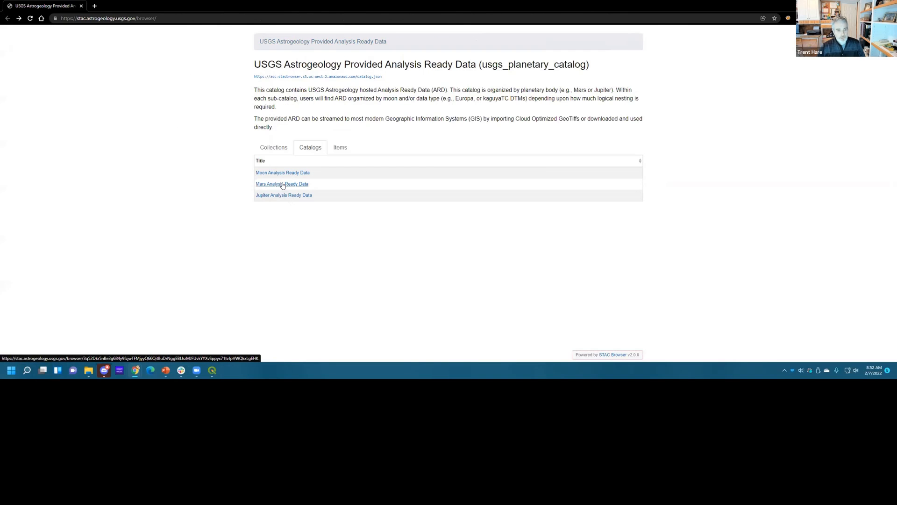
- Open the CTX DTMs collection in Mars Analysis Ready Data and examine its description and list of DTM and ortho image items
{"action": "left_click", "coordinate": [283, 185]}
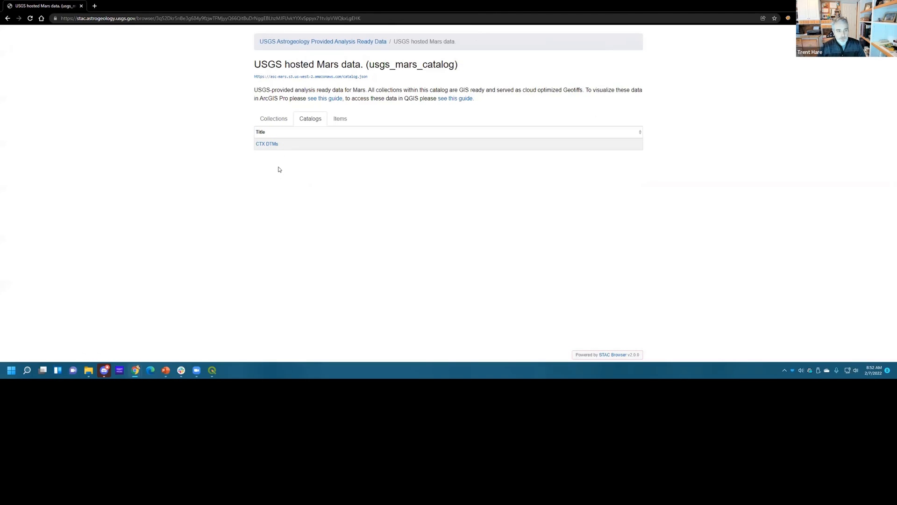
{"action": "left_click", "coordinate": [7, 18]}
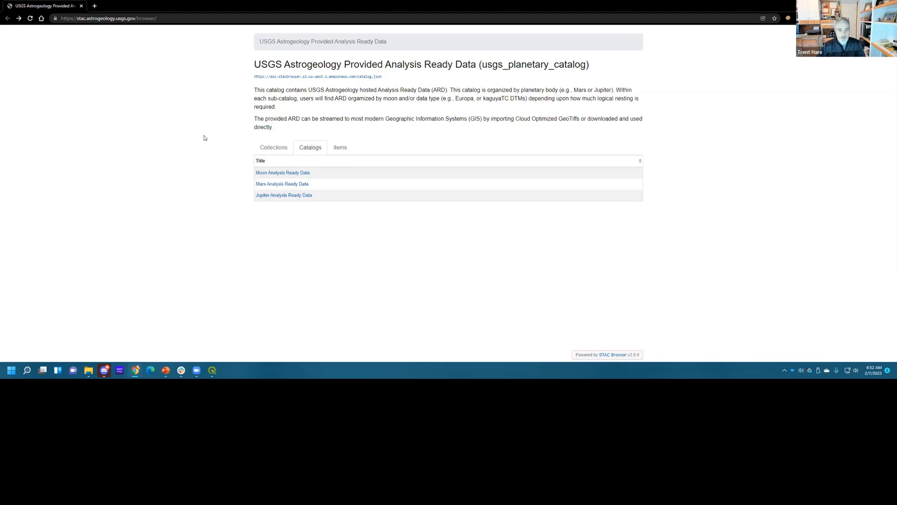
{"action": "left_click", "coordinate": [272, 183]}
{"action": "left_click", "coordinate": [271, 145]}
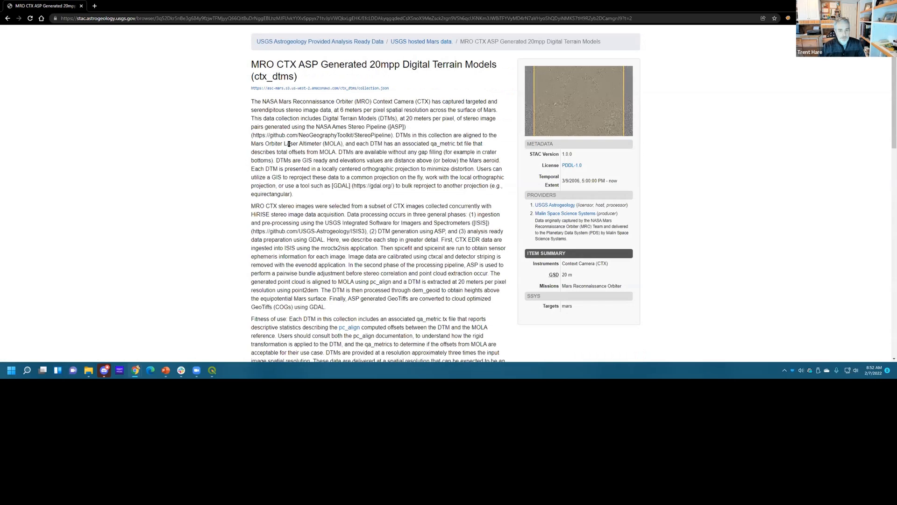
{"action": "scroll", "coordinate": [340, 204], "scroll_direction": "down", "scroll_amount": 3}
{"action": "scroll", "coordinate": [340, 201], "scroll_direction": "down", "scroll_amount": 3}
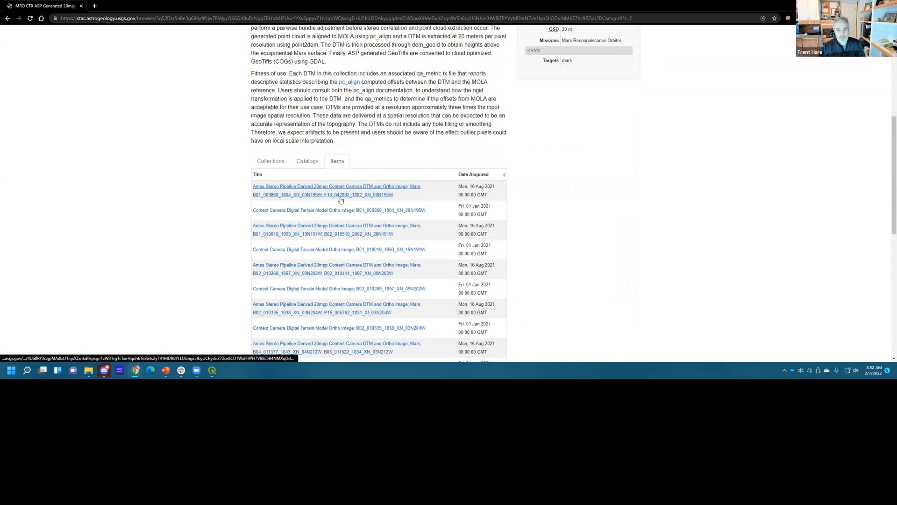
{"action": "scroll", "coordinate": [341, 200], "scroll_direction": "up", "scroll_amount": 2}
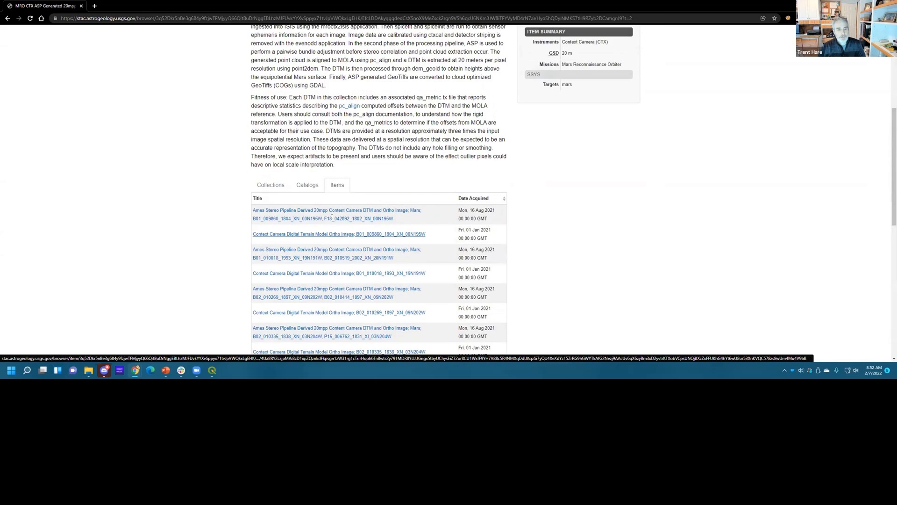
{"action": "scroll", "coordinate": [415, 125], "scroll_direction": "up", "scroll_amount": 4}
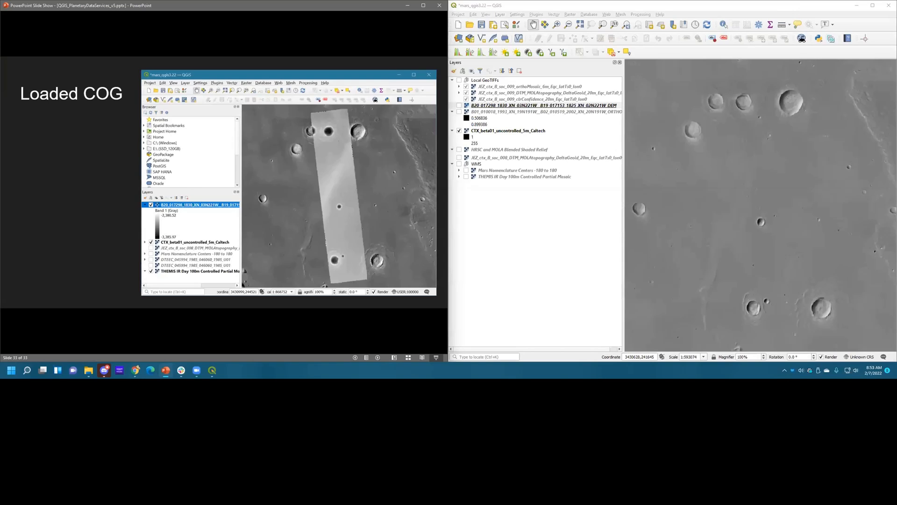
- Switch back to QGIS and make the B20_017298 DEM hillshade layer visible over the CTX mosaic
{"action": "left_click", "coordinate": [459, 105]}
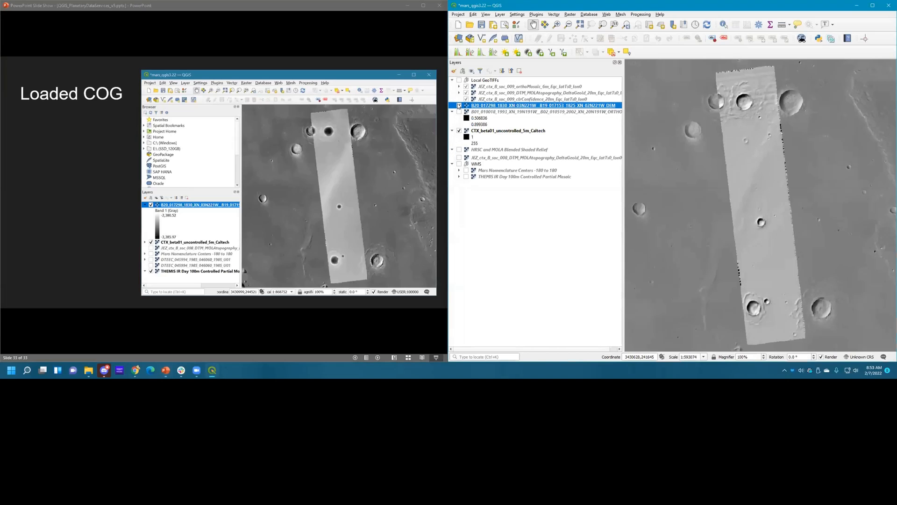